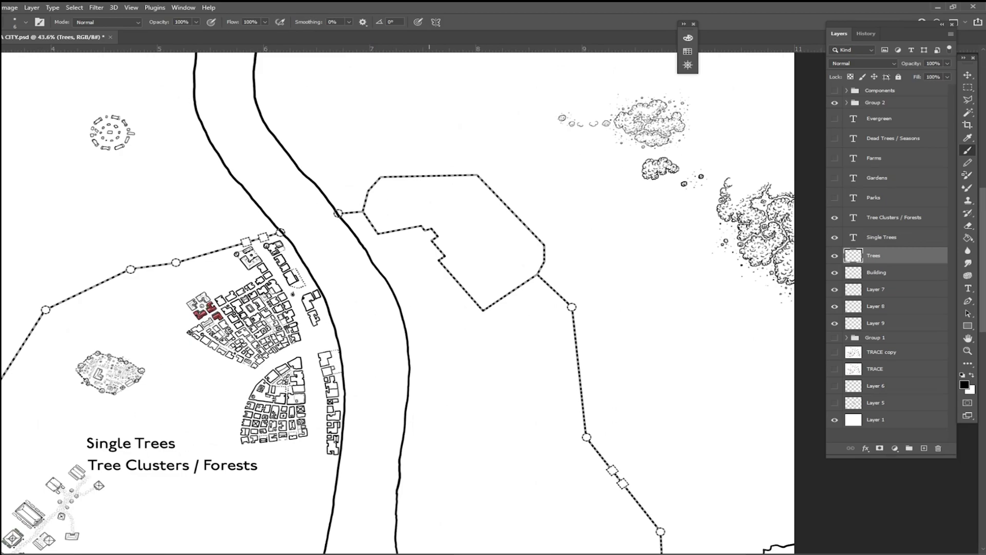
Step: Examine the forest clusters, roadside trees and building groups drawn around the city map
scroll(551, 314, "up", 5)
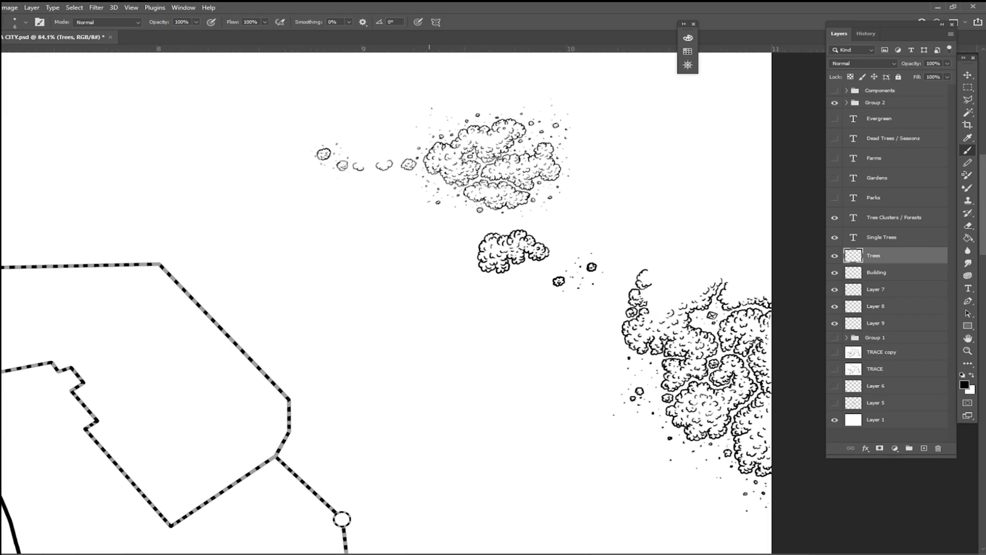
left_click_drag(678, 367, 569, 319)
scroll(569, 320, "up", 5)
scroll(635, 413, "down", 5)
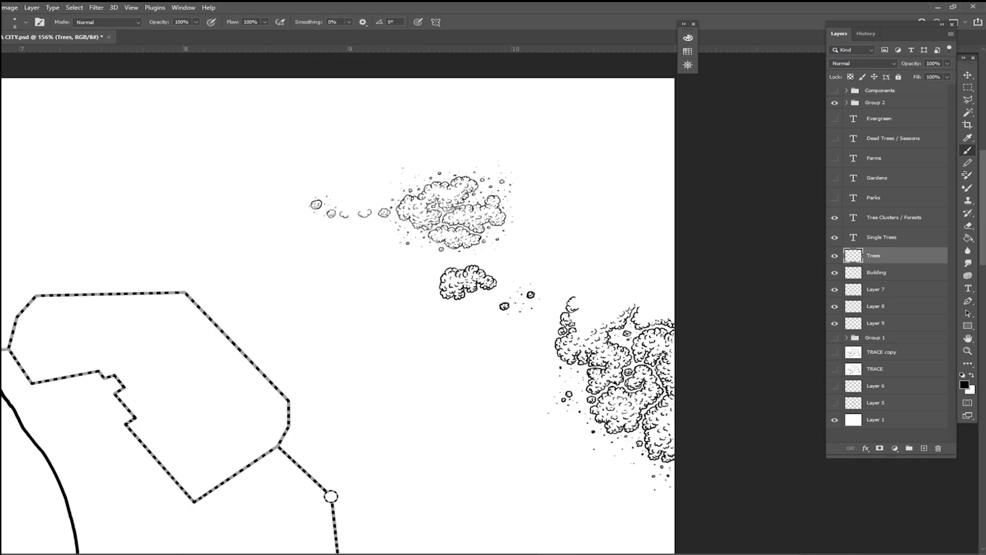
left_click_drag(207, 385, 562, 119)
left_click_drag(226, 396, 773, 107)
scroll(490, 353, "up", 4)
scroll(442, 400, "up", 3)
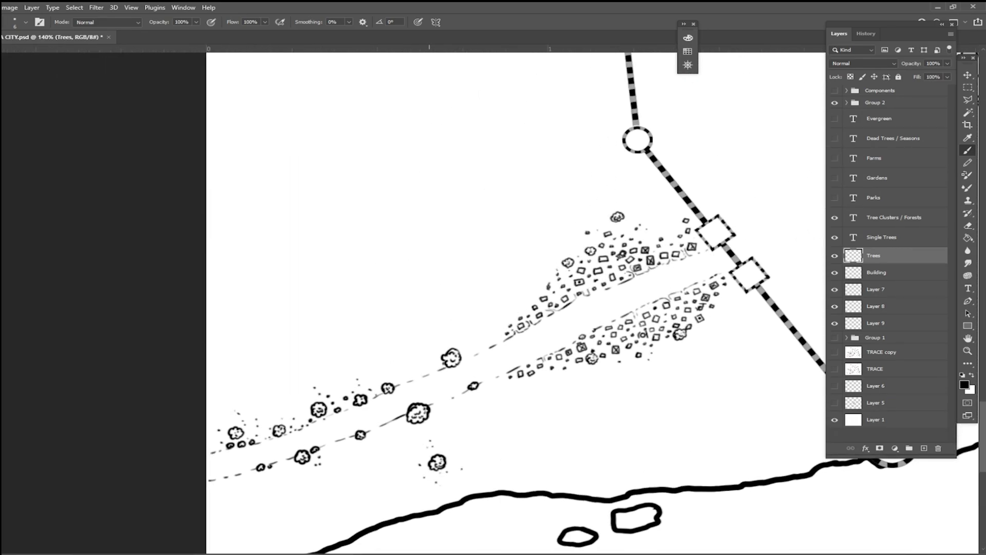
scroll(391, 535, "up", 2)
scroll(399, 363, "down", 6)
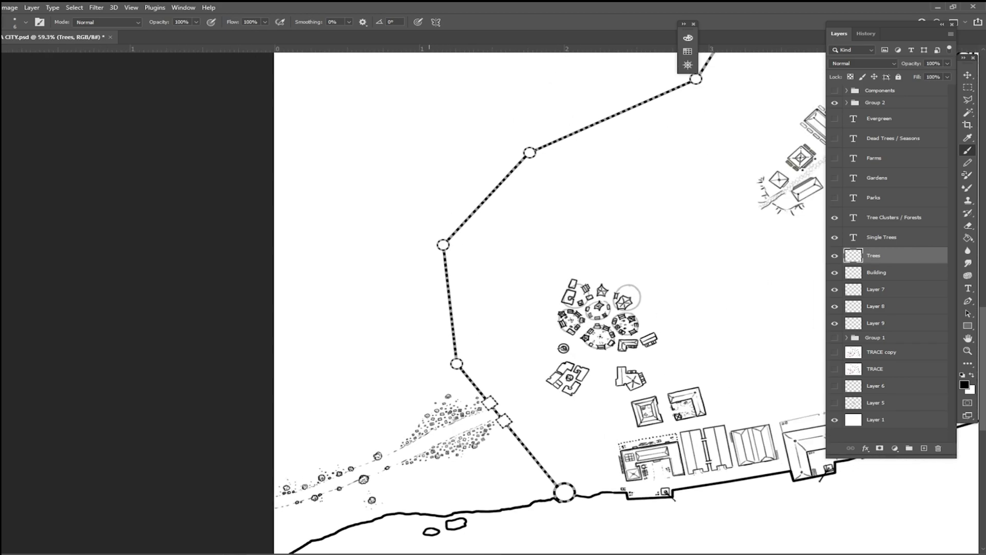
left_click_drag(399, 363, 208, 517)
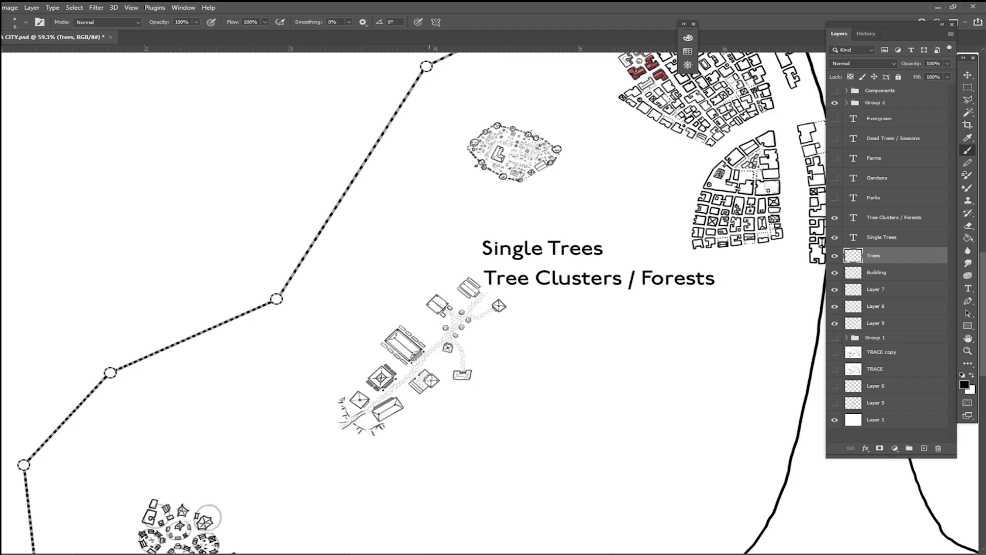
Step: Make the Parks and Gardens text layers visible
left_click(834, 198)
left_click(835, 178)
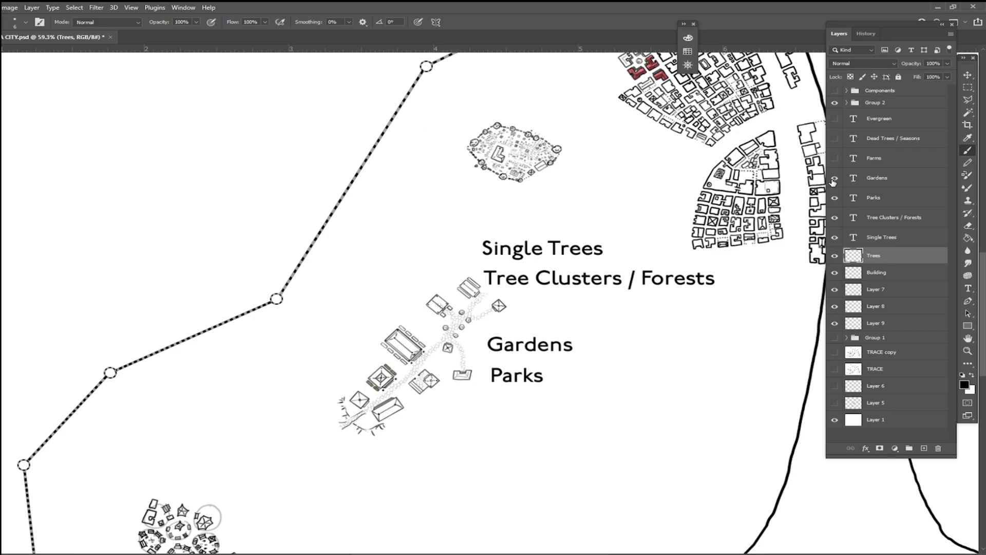
Step: On the Building layer, brush two adjacent building outlines just below the lower-right corner of the fan-shaped district
left_click_drag(617, 328, 757, 65)
left_click_drag(668, 77, 422, 519)
left_click_drag(544, 383, 558, 383)
scroll(657, 407, "up", 6)
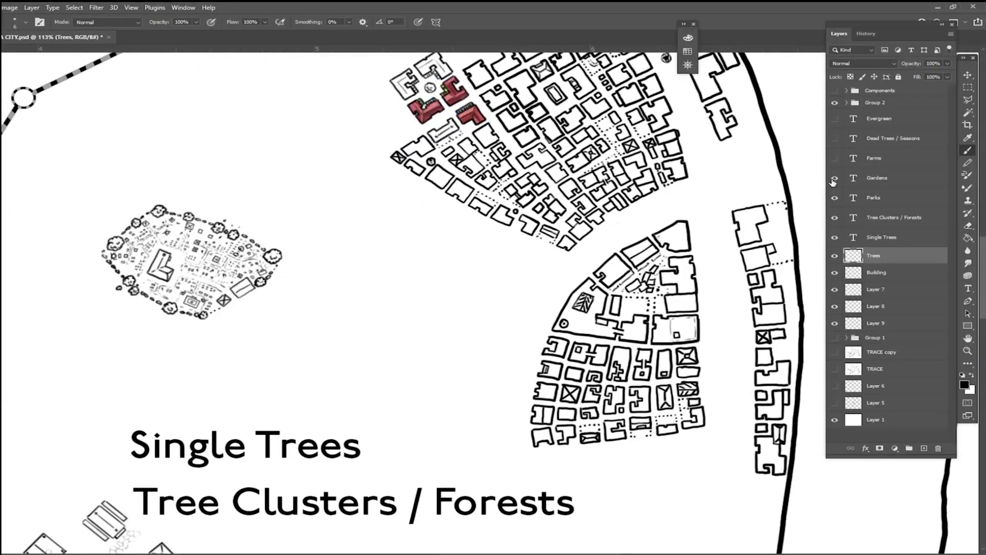
left_click_drag(657, 407, 589, 327)
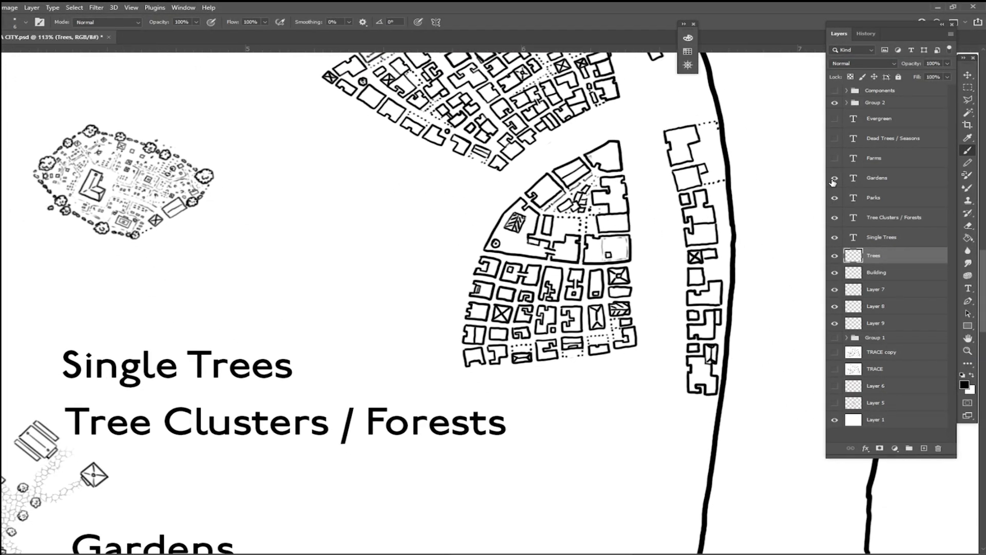
scroll(565, 457, "up", 1)
left_click_drag(573, 447, 606, 467)
scroll(606, 467, "up", 5)
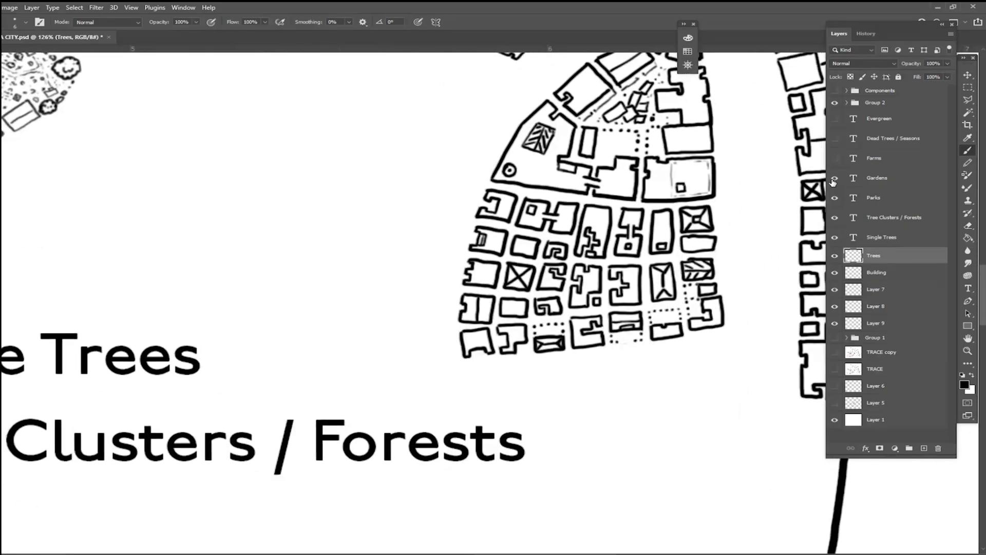
scroll(607, 467, "up", 1)
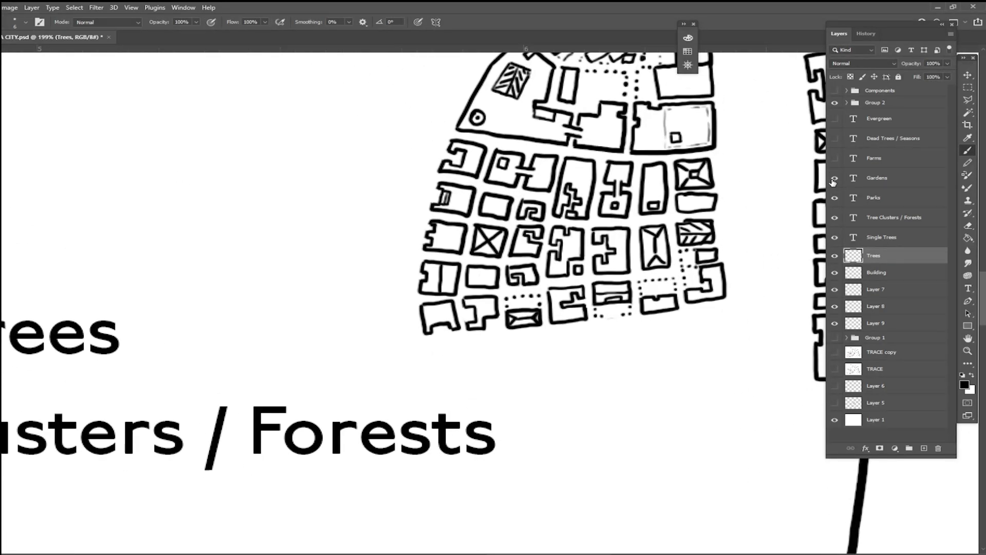
left_click(881, 278)
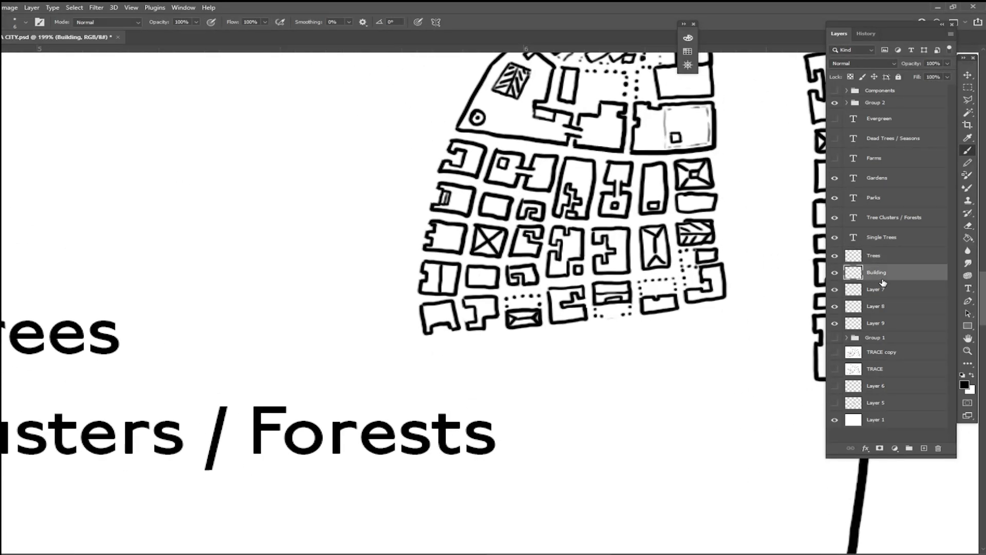
left_click_drag(637, 318, 547, 282)
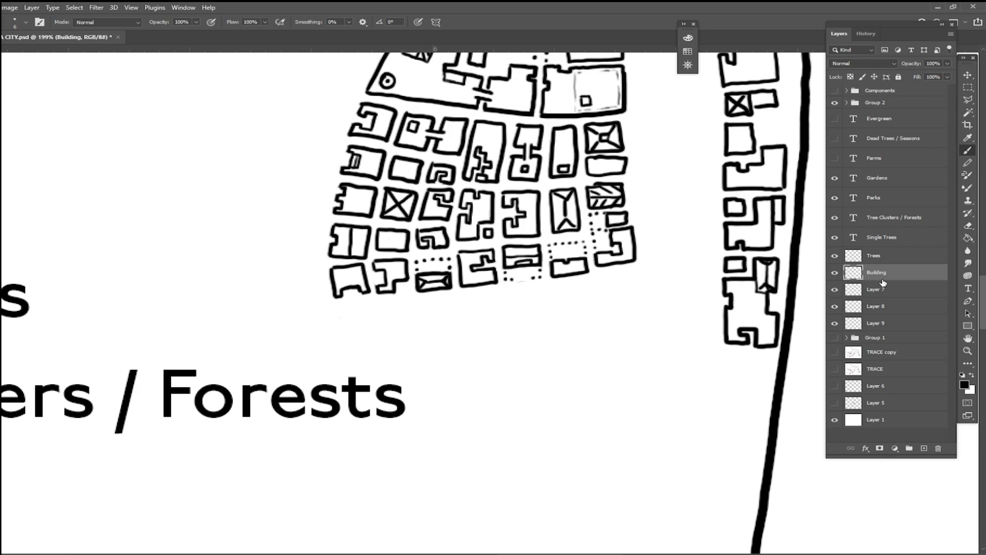
scroll(554, 272, "down", 1)
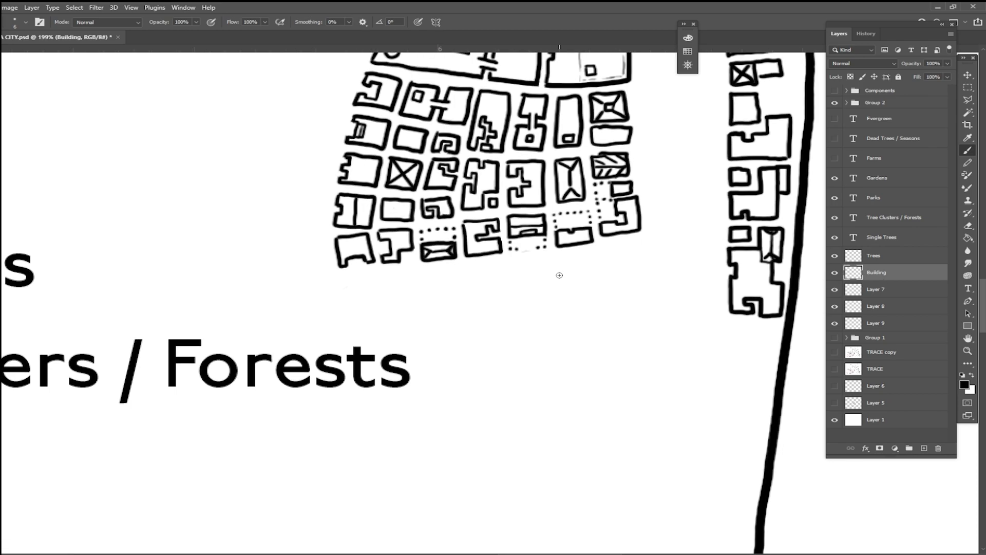
mouse_move(547, 271)
left_mouse_down()
mouse_move(595, 263)
mouse_move(549, 287)
mouse_move(579, 291)
mouse_move(580, 302)
mouse_move(602, 298)
left_mouse_up()
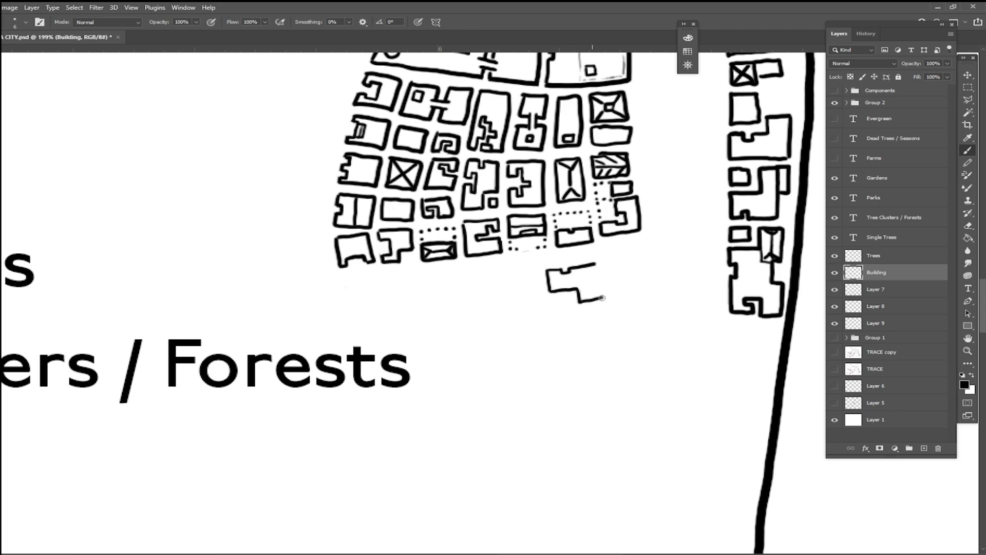
mouse_move(596, 264)
left_mouse_down()
mouse_move(602, 297)
mouse_move(606, 276)
mouse_move(618, 273)
mouse_move(605, 262)
mouse_move(624, 259)
mouse_move(627, 278)
mouse_move(612, 298)
left_mouse_up()
mouse_move(626, 258)
left_mouse_down()
mouse_move(651, 289)
mouse_move(614, 298)
mouse_move(649, 293)
left_mouse_up()
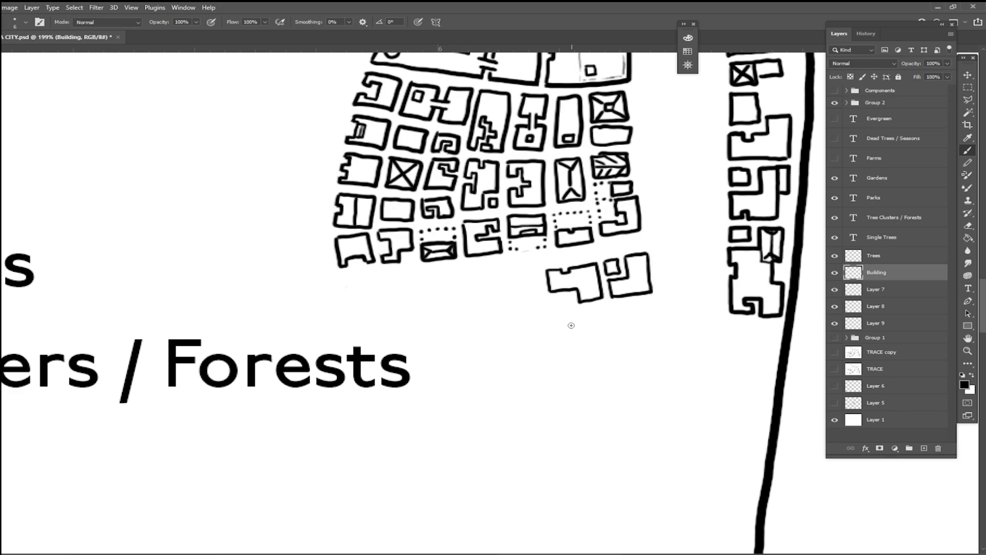
Step: Draw two more notched building outlines beneath the new pair to form a two-by-two block
mouse_move(556, 324)
left_mouse_down()
mouse_move(583, 321)
mouse_move(581, 310)
mouse_move(604, 305)
left_mouse_up()
mouse_move(556, 324)
left_mouse_down()
mouse_move(558, 347)
mouse_move(606, 341)
left_mouse_up()
left_click_drag(604, 306, 607, 341)
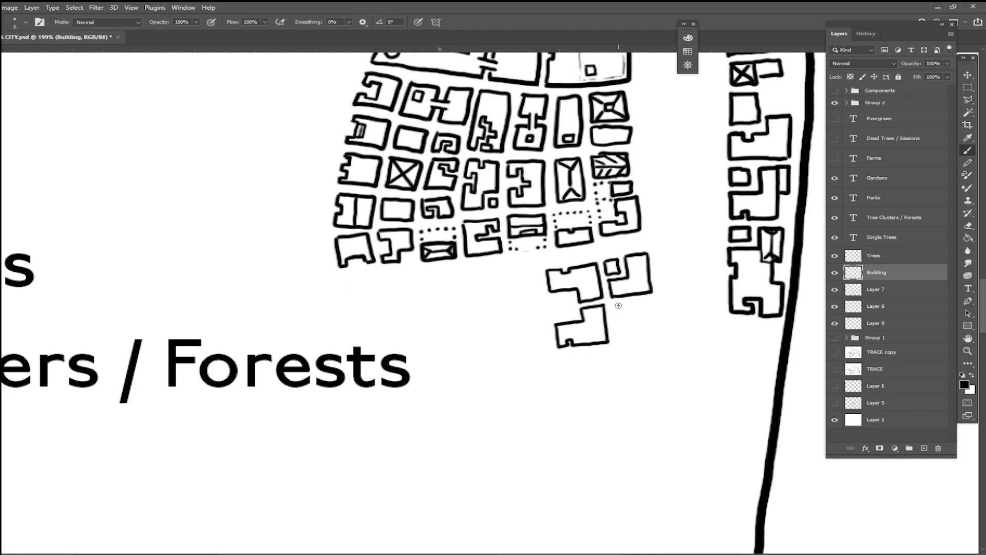
mouse_move(612, 306)
left_mouse_down()
mouse_move(621, 314)
mouse_move(618, 343)
left_mouse_up()
left_click_drag(613, 303, 652, 300)
left_click_drag(618, 343, 654, 338)
left_click_drag(649, 300, 654, 339)
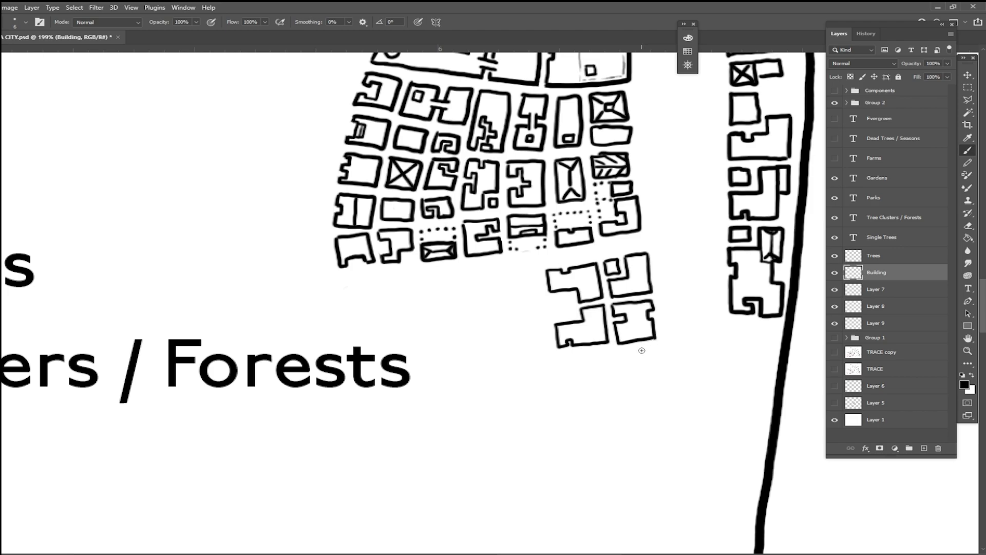
Step: Draw two L-shaped building outlines west of the new block, leaving an open courtyard between them and the block
left_click_drag(642, 350, 687, 328)
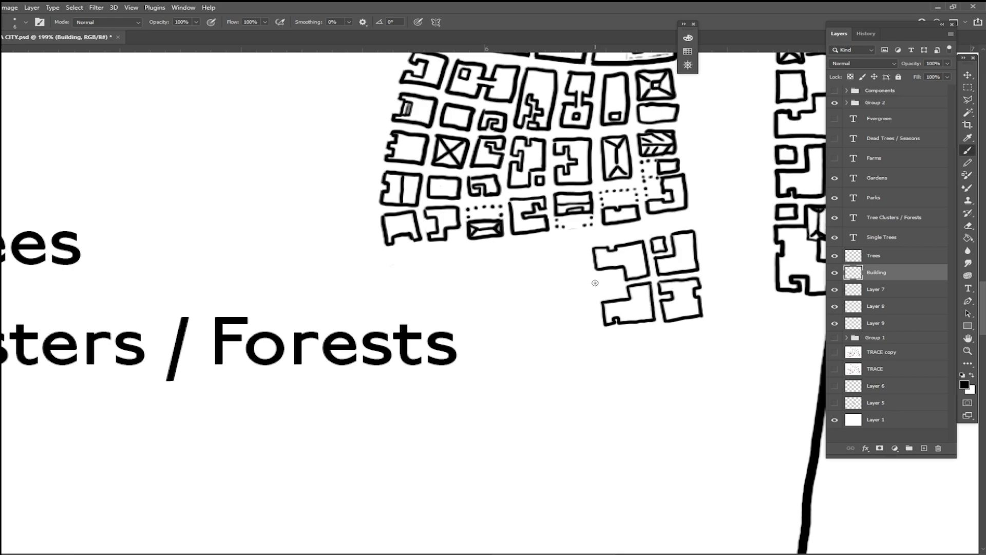
scroll(692, 250, "up", 3)
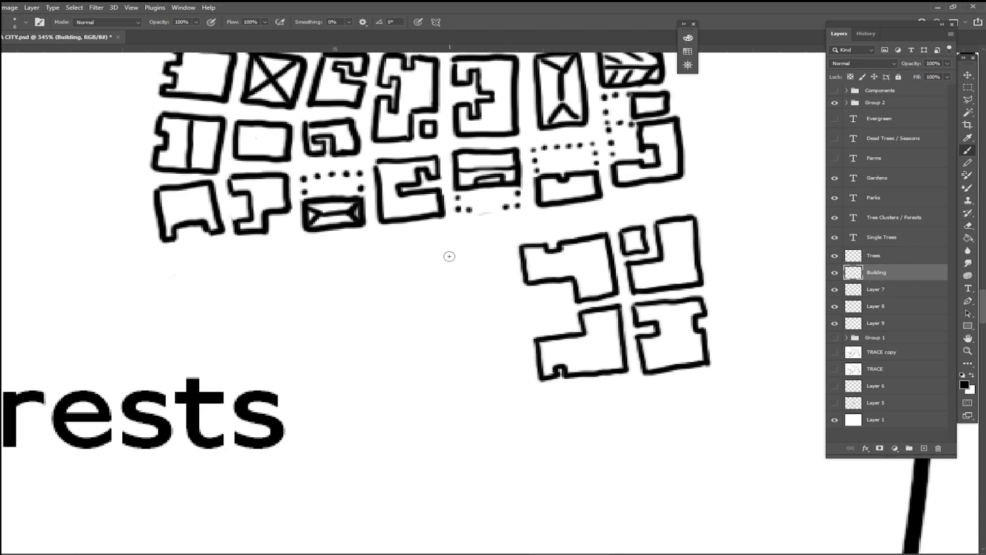
mouse_move(445, 252)
left_mouse_down()
mouse_move(507, 246)
mouse_move(514, 286)
mouse_move(429, 254)
mouse_move(434, 313)
mouse_move(466, 310)
mouse_move(455, 281)
mouse_move(516, 287)
left_mouse_up()
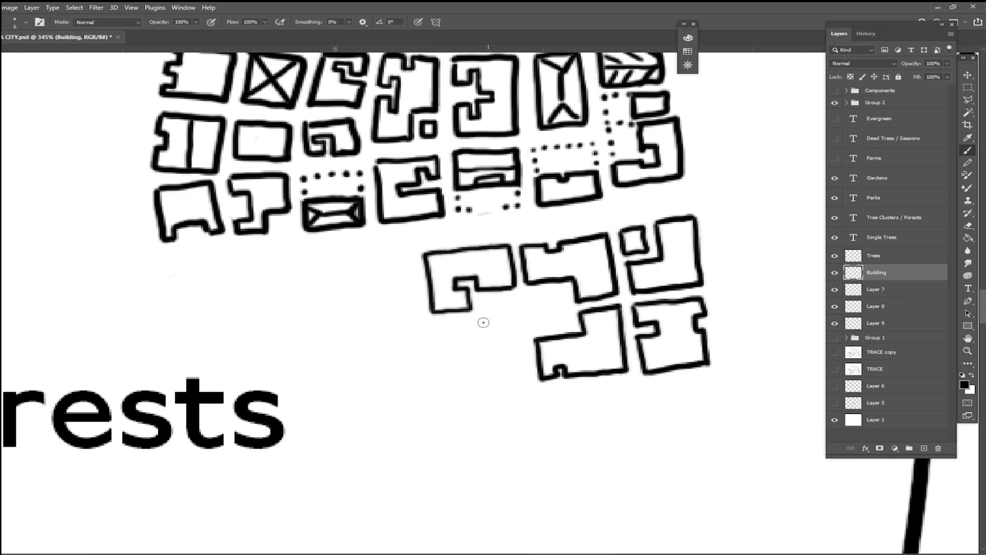
mouse_move(436, 326)
left_mouse_down()
mouse_move(473, 320)
mouse_move(466, 360)
mouse_move(487, 360)
mouse_move(485, 342)
mouse_move(525, 340)
left_mouse_up()
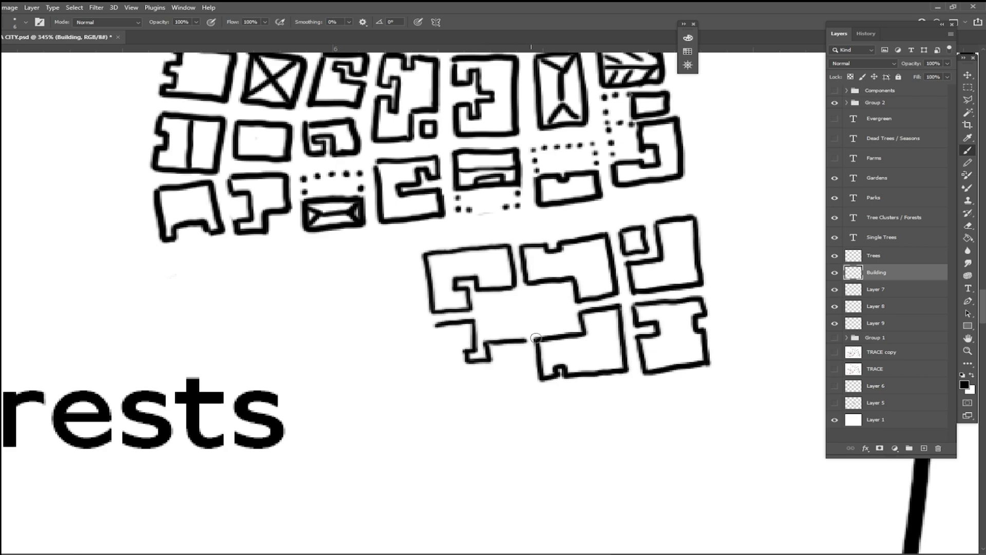
mouse_move(435, 326)
left_mouse_down()
mouse_move(443, 385)
mouse_move(534, 388)
left_mouse_up()
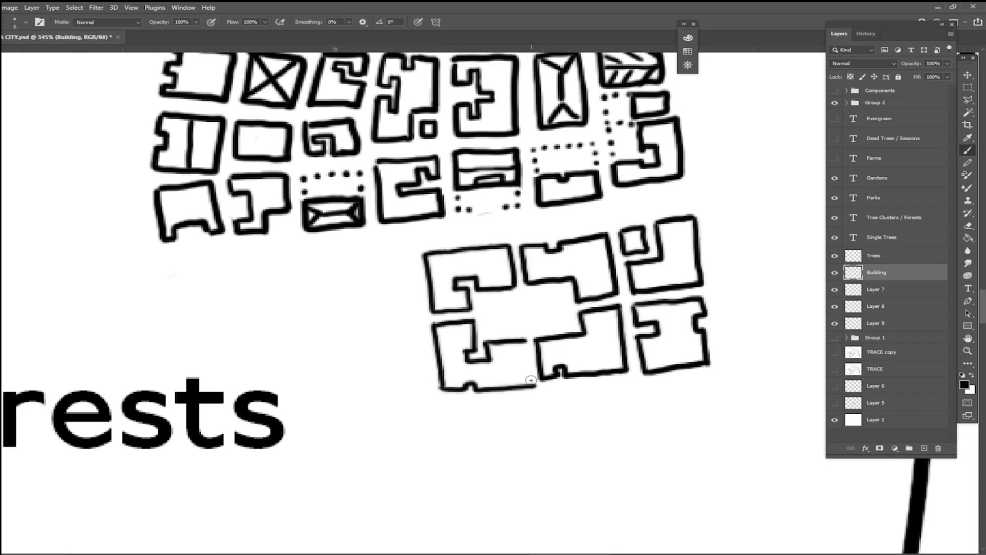
left_click_drag(525, 340, 534, 388)
Step: Draw a small rectangular garden plot in the courtyard between the new buildings, discarding a first freehand wavy stroke
left_click_drag(546, 334, 586, 313)
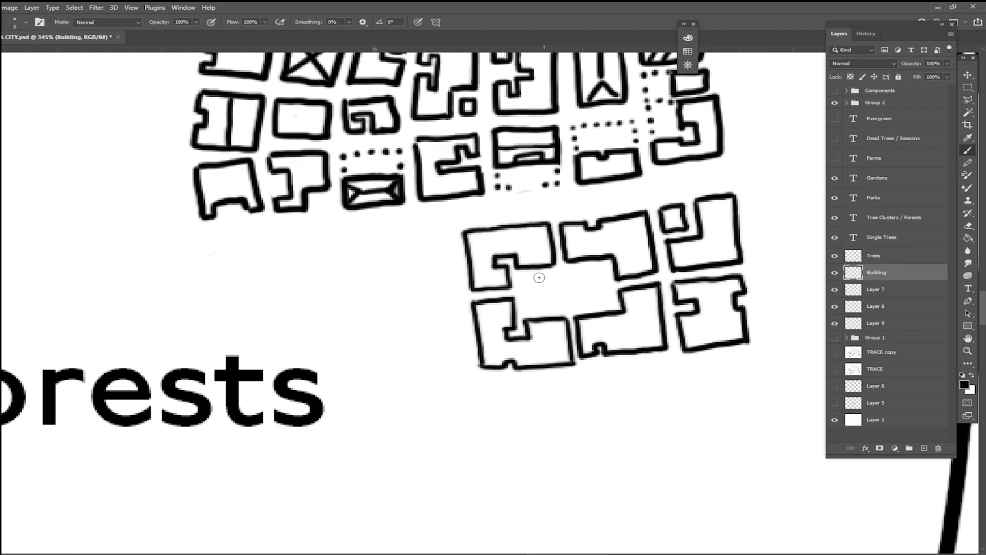
mouse_move(535, 282)
left_mouse_down()
mouse_move(555, 293)
mouse_move(599, 288)
left_mouse_up()
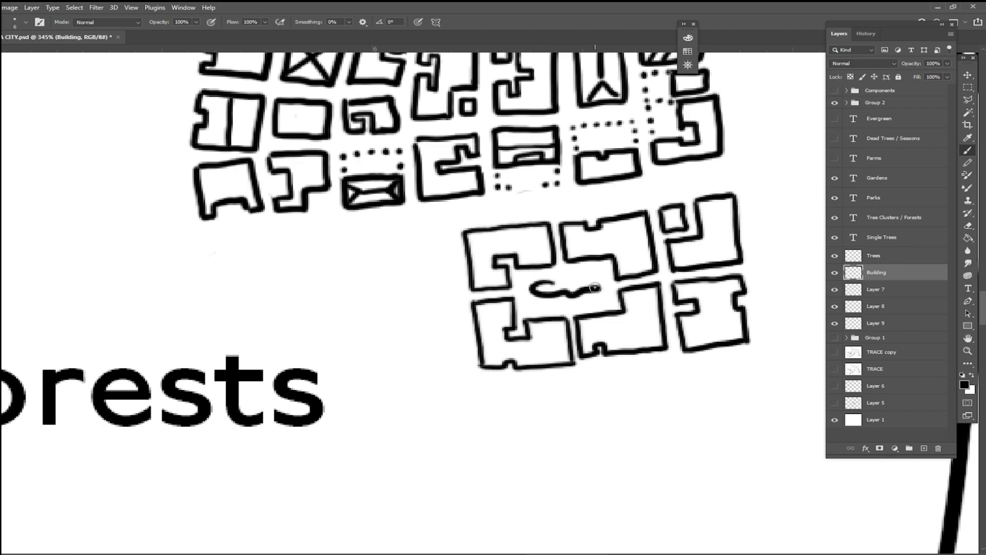
key("ctrl+z")
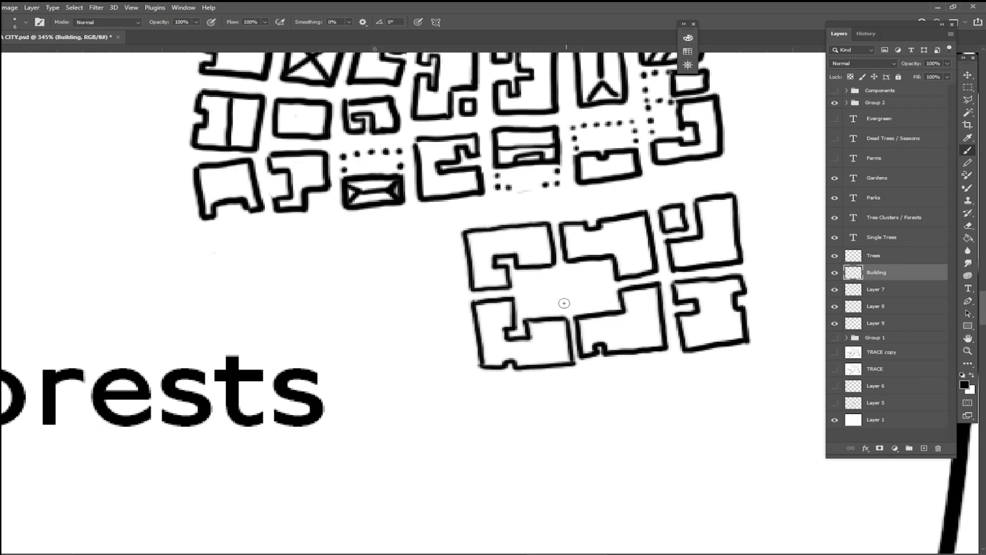
mouse_move(542, 284)
left_mouse_down()
mouse_move(565, 301)
mouse_move(590, 280)
left_mouse_up()
left_click_drag(543, 281, 589, 280)
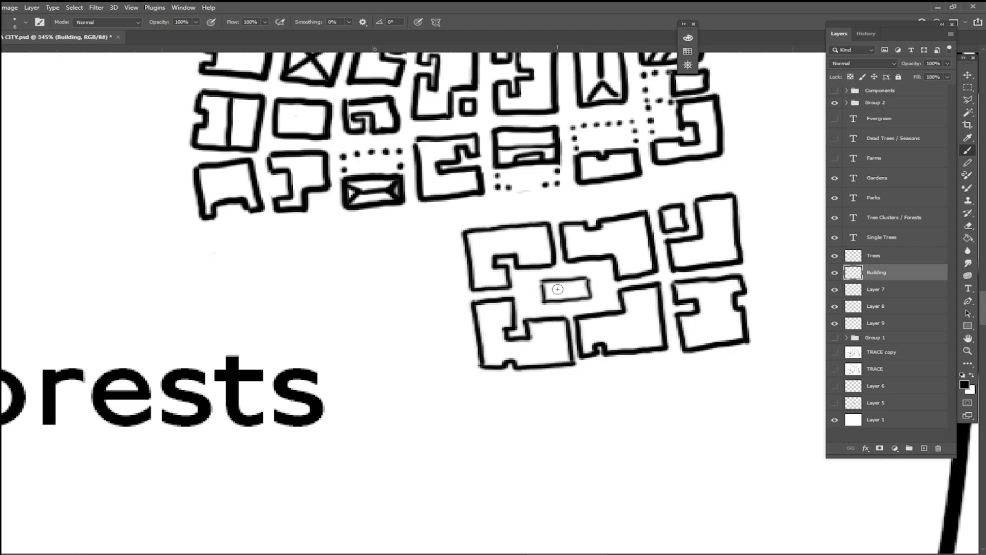
Step: Fill the courtyard's rectangular garden plot with scattered small dots as plants
scroll(580, 281, "down", 2)
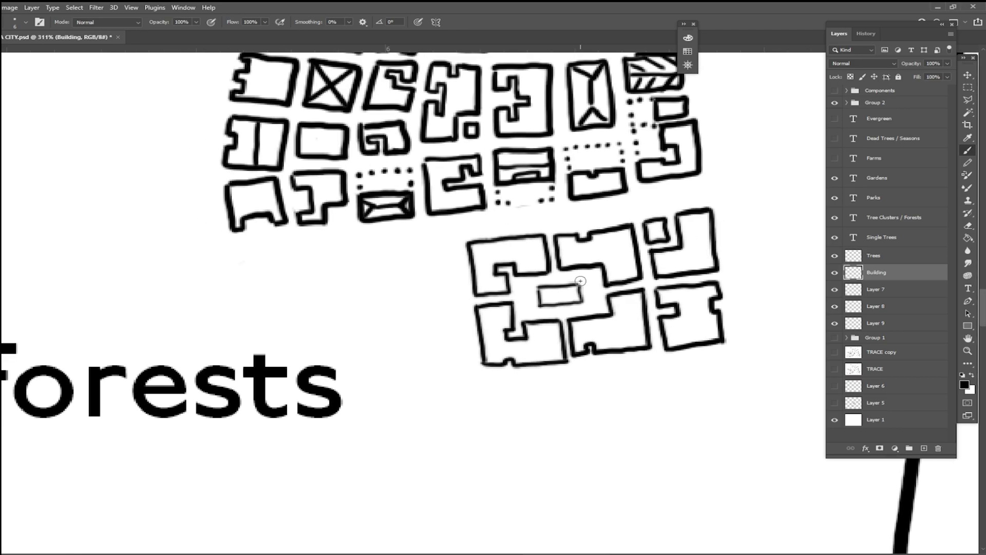
scroll(580, 281, "down", 10)
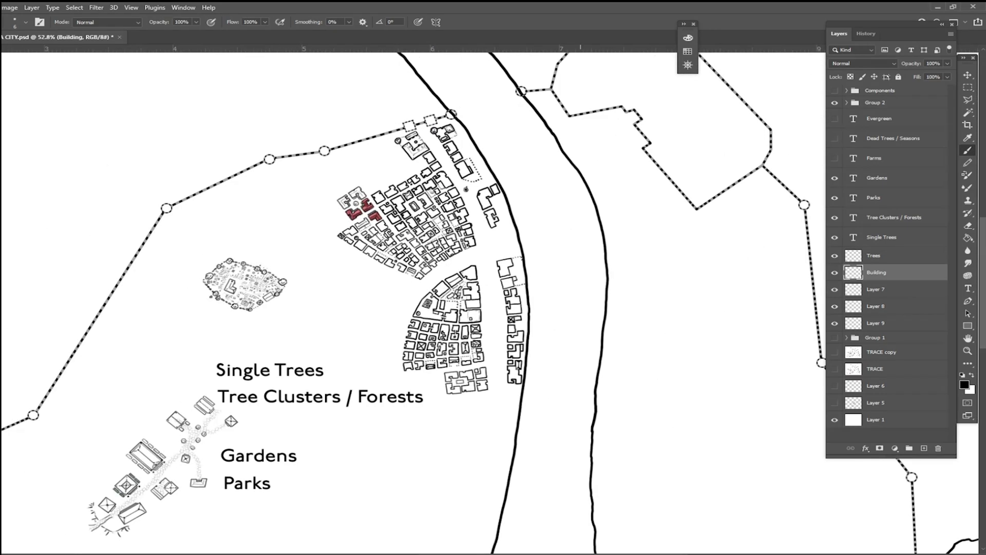
scroll(462, 387, "up", 10)
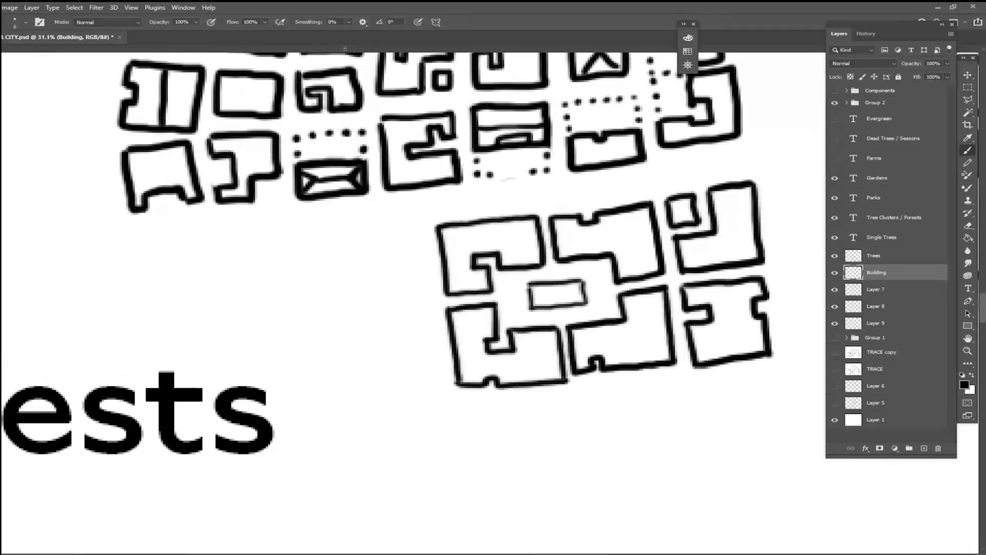
left_click(534, 291)
left_click(535, 300)
left_click(547, 294)
left_click(561, 294)
left_click(572, 293)
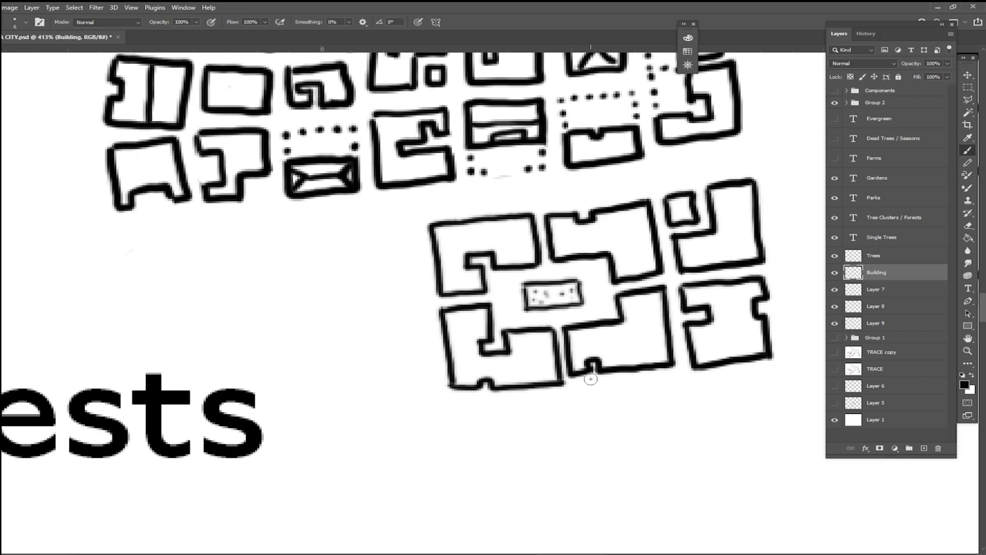
Step: Add a new layer directly above Group 1 and name it "color"
scroll(591, 379, "down", 4)
scroll(590, 379, "up", 3)
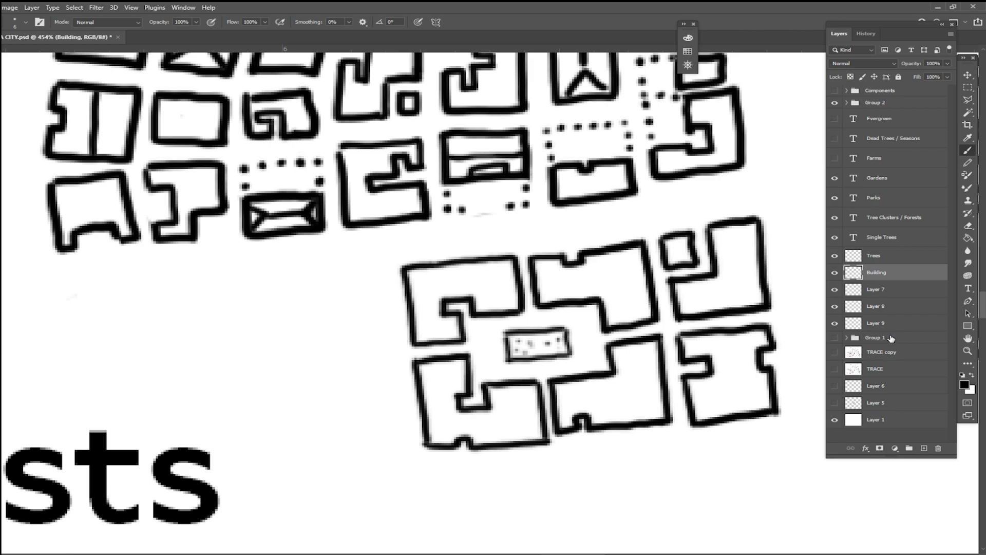
left_click(891, 338)
left_click(923, 447)
double_click(879, 340)
type("color")
key("Return")
Step: Choose a muted green foreground colour and paint the courtyard garden plot with it
left_click(964, 386)
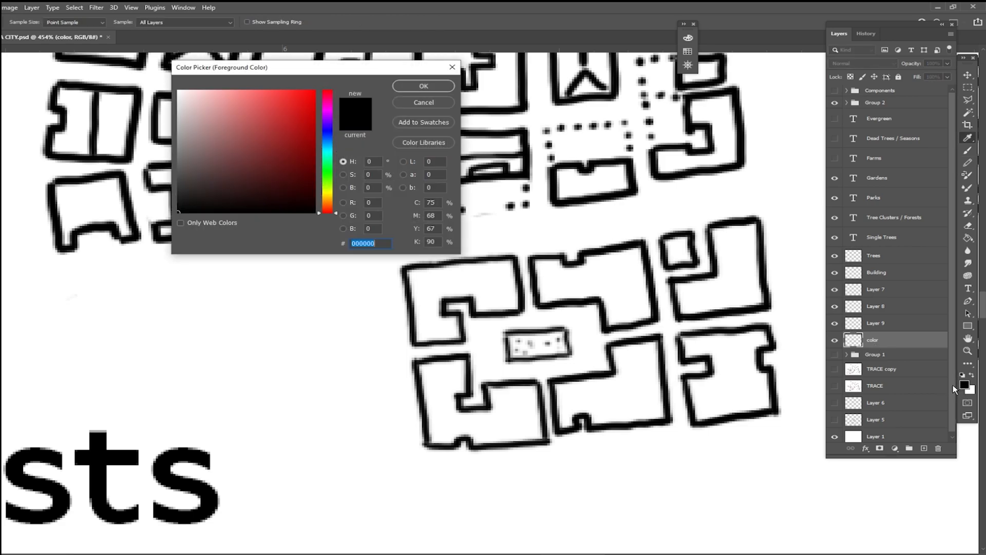
left_click(324, 172)
left_click_drag(250, 120, 217, 136)
left_click(424, 88)
mouse_move(514, 349)
left_mouse_down()
mouse_move(551, 353)
mouse_move(511, 337)
mouse_move(562, 350)
mouse_move(558, 335)
mouse_move(527, 335)
mouse_move(555, 342)
left_mouse_up()
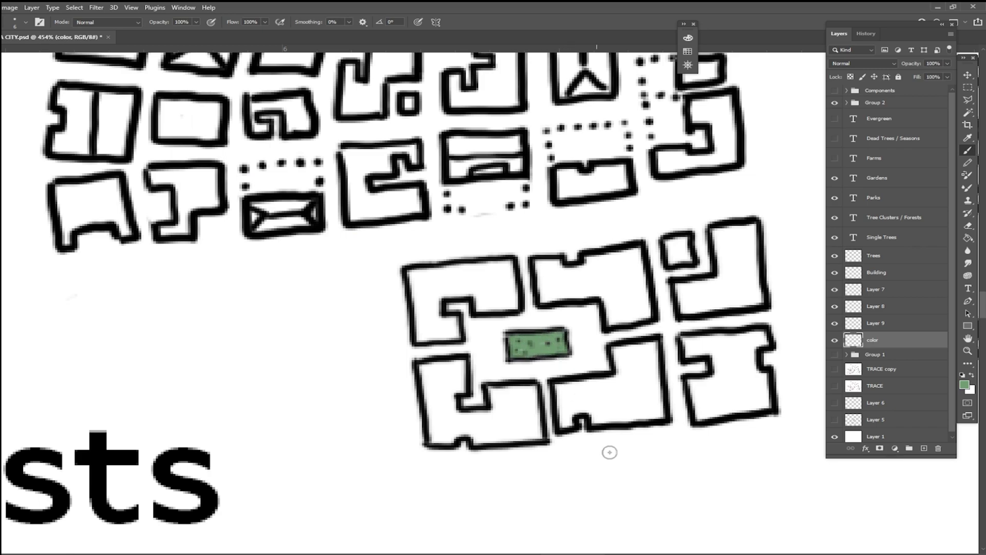
Step: Change the foreground colour to a bright yellow-green and repaint the courtyard garden plot
left_click(964, 385)
left_click_drag(322, 178, 328, 189)
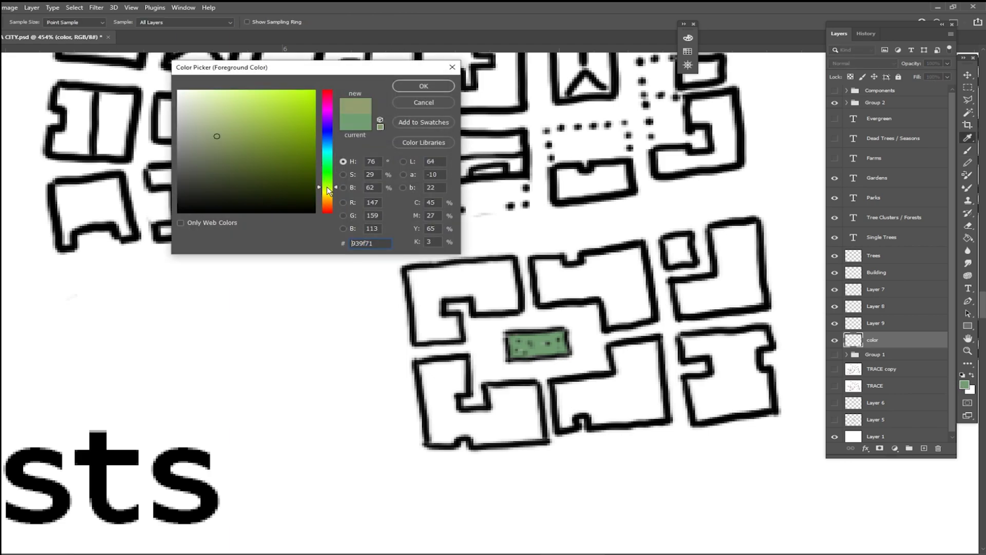
left_click(272, 111)
left_click(411, 87)
mouse_move(506, 347)
left_mouse_down()
mouse_move(536, 347)
mouse_move(530, 335)
mouse_move(559, 348)
mouse_move(557, 333)
mouse_move(563, 352)
mouse_move(507, 354)
mouse_move(518, 335)
mouse_move(538, 335)
left_mouse_up()
scroll(631, 426, "down", 10)
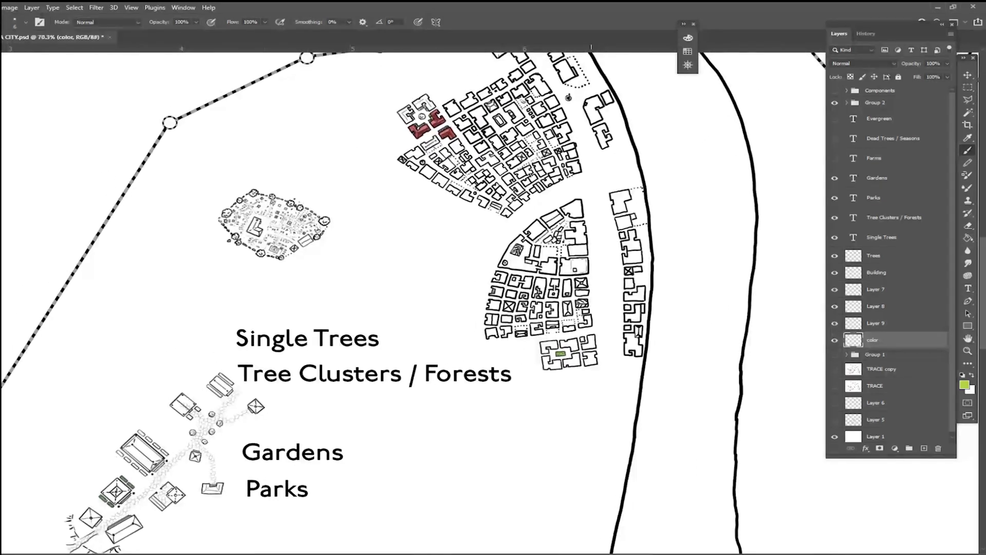
Step: On the Building layer, draw four more building outlines enclosing a second courtyard just south of the garden block
scroll(461, 429, "up", 3)
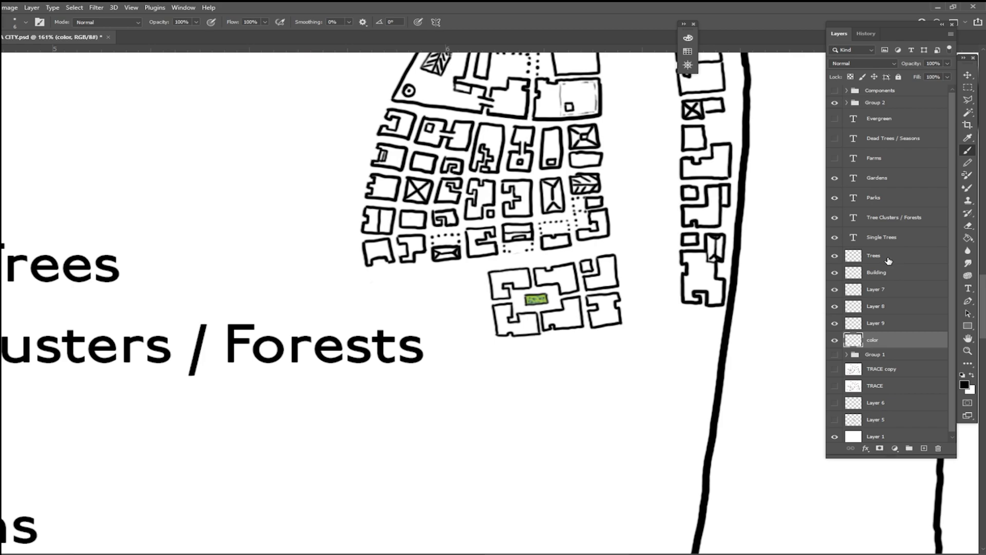
left_click(887, 271)
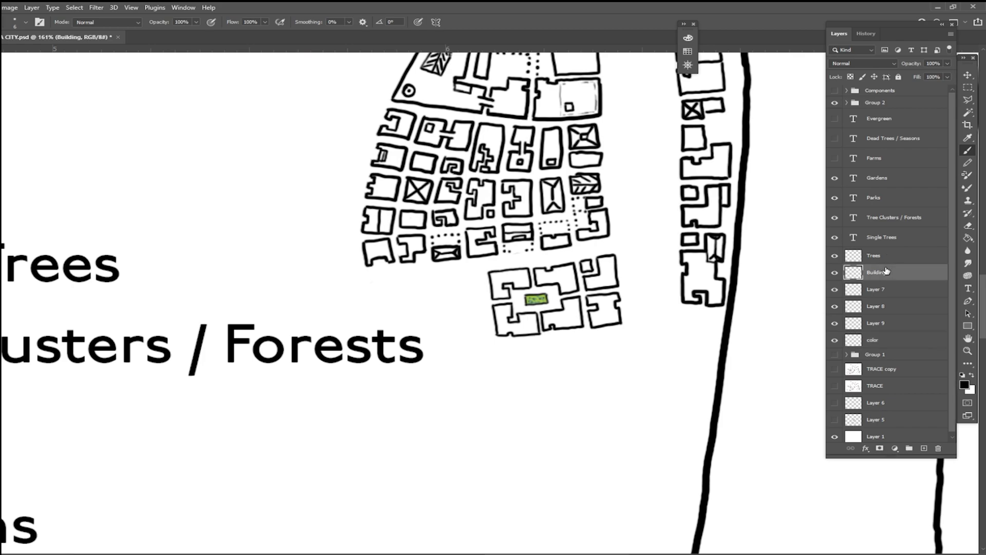
key("ctrl+plus")
key("ctrl+minus")
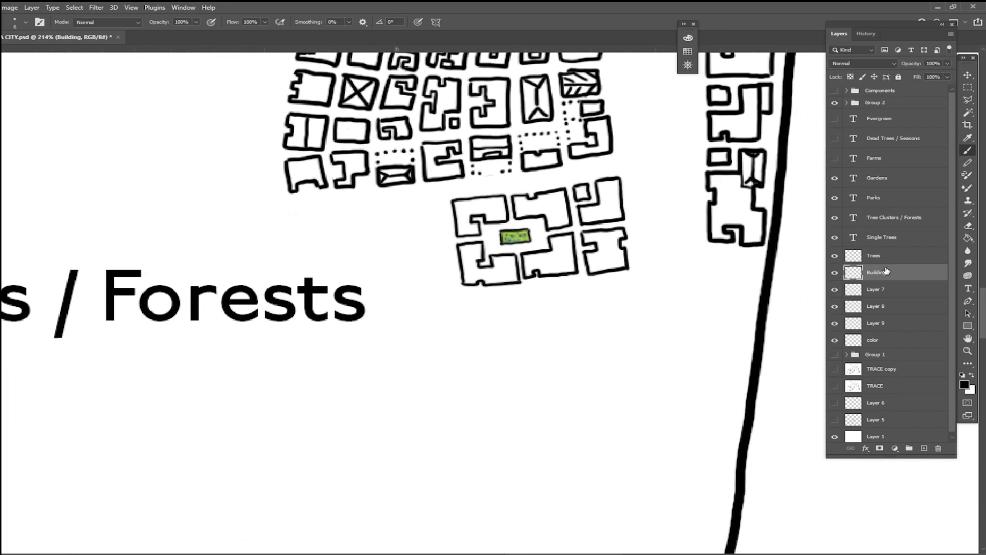
mouse_move(465, 293)
left_mouse_down()
mouse_move(515, 290)
mouse_move(464, 295)
mouse_move(469, 331)
mouse_move(492, 327)
mouse_move(484, 313)
mouse_move(519, 308)
mouse_move(528, 296)
mouse_move(529, 306)
mouse_move(559, 301)
mouse_move(554, 329)
left_mouse_up()
left_click_drag(524, 283, 582, 283)
left_click_drag(553, 329, 584, 325)
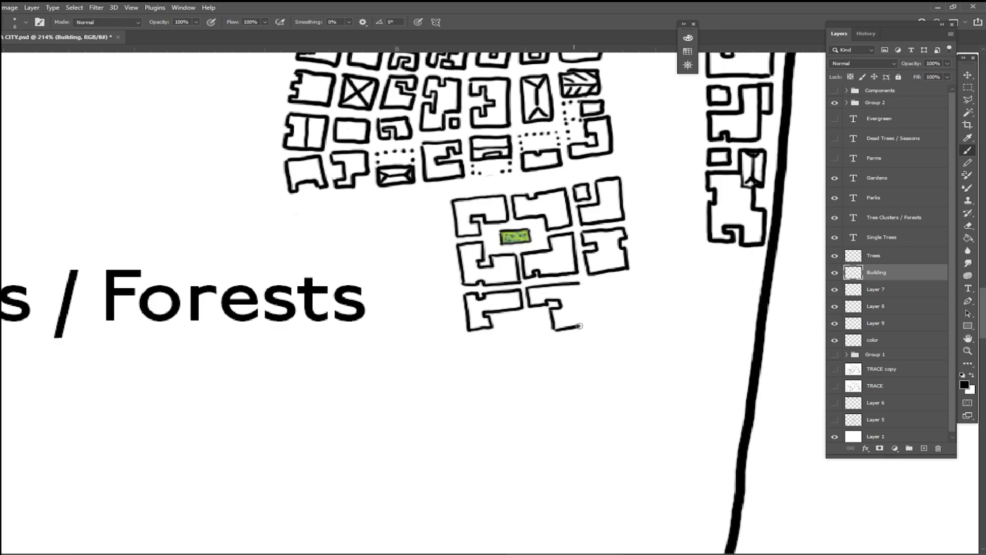
left_click_drag(582, 286, 584, 329)
mouse_move(469, 338)
left_mouse_down()
mouse_move(491, 335)
mouse_move(470, 342)
mouse_move(476, 360)
mouse_move(495, 341)
mouse_move(526, 344)
left_mouse_up()
mouse_move(473, 367)
left_mouse_down()
mouse_move(527, 361)
mouse_move(527, 348)
mouse_move(536, 359)
mouse_move(536, 344)
mouse_move(553, 347)
mouse_move(555, 336)
mouse_move(580, 334)
mouse_move(557, 360)
mouse_move(581, 358)
mouse_move(587, 355)
left_mouse_up()
Step: On the Trees layer, draw two round trees side by side in the new courtyard
left_click(893, 256)
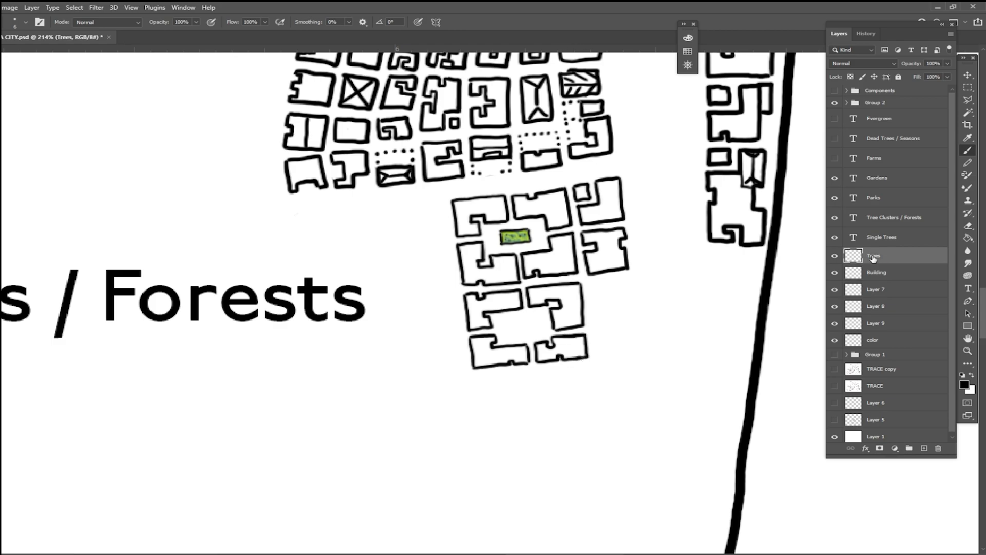
mouse_move(510, 322)
left_mouse_down()
mouse_move(504, 333)
mouse_move(522, 325)
mouse_move(506, 317)
mouse_move(540, 329)
mouse_move(534, 311)
mouse_move(528, 327)
mouse_move(543, 326)
left_mouse_up()
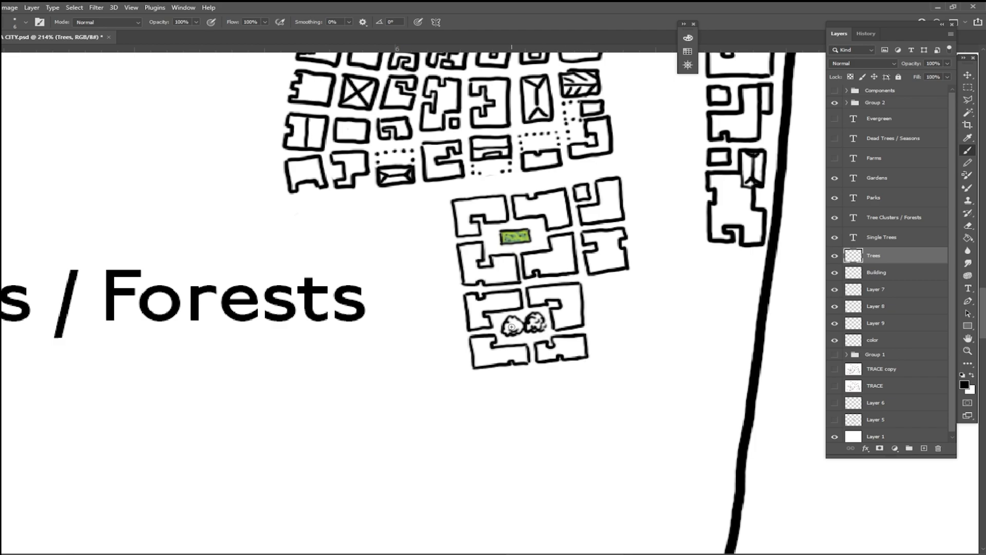
Step: On the color layer, set the foreground colour to green 4fb932 and paint the two courtyard trees
scroll(554, 361, "up", 2)
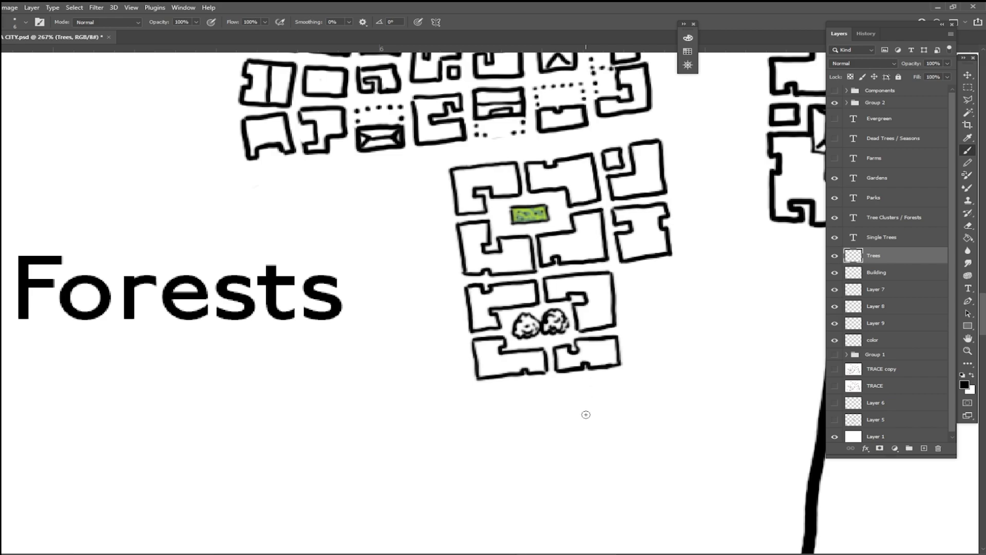
left_click(881, 341)
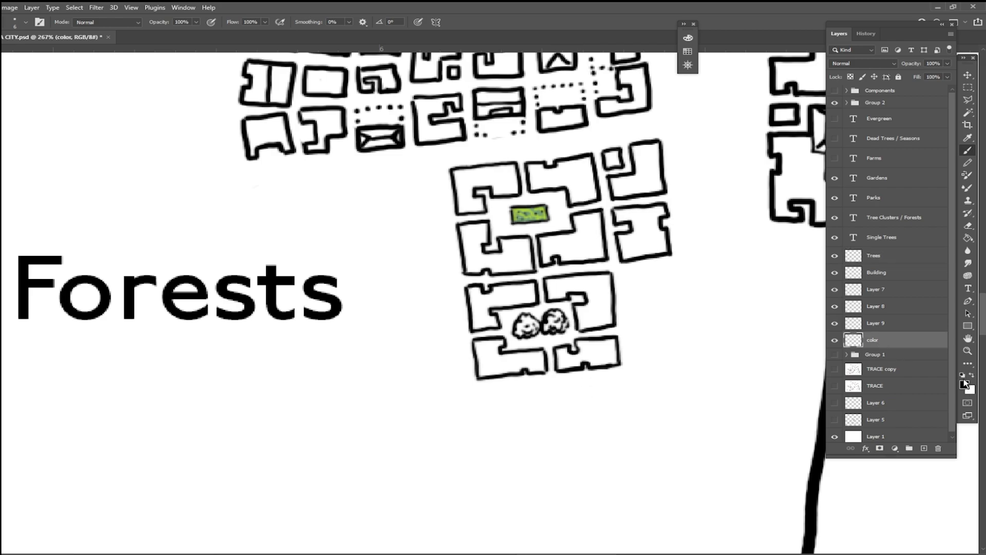
left_click(963, 383)
left_click(306, 148)
left_click(328, 188)
left_click(324, 175)
left_click(302, 116)
left_click(411, 87)
key("b")
mouse_move(516, 329)
left_mouse_down()
mouse_move(562, 321)
mouse_move(548, 317)
left_mouse_up()
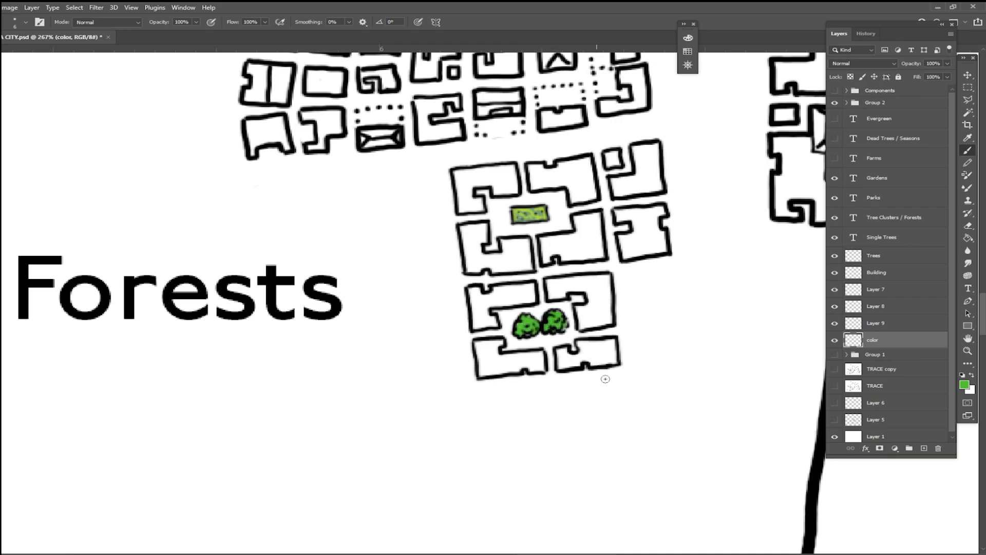
Step: Choose successively lighter, paler greens as the foreground colour and add highlights to the two courtyard trees
left_click(966, 385)
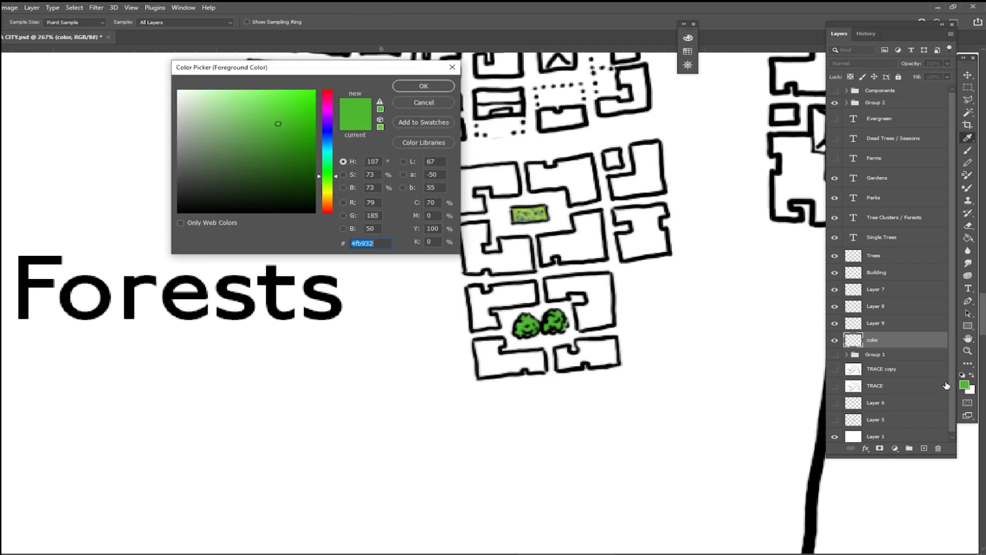
left_click(243, 110)
left_click(424, 86)
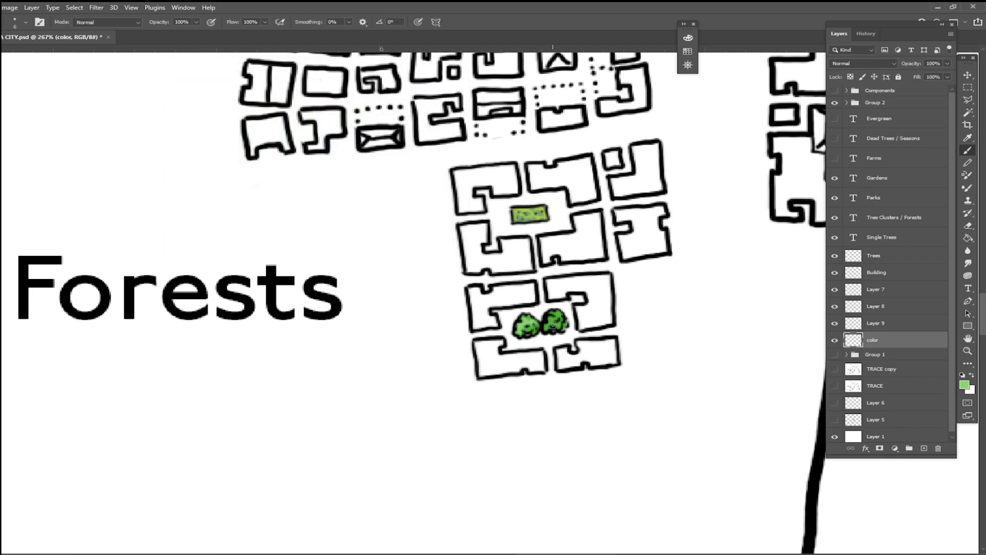
left_click(965, 386)
left_click(424, 86)
key("b")
Step: Set the foreground colour to dark green 407731 and add shading to the two courtyard trees
left_click(964, 385)
left_click(258, 156)
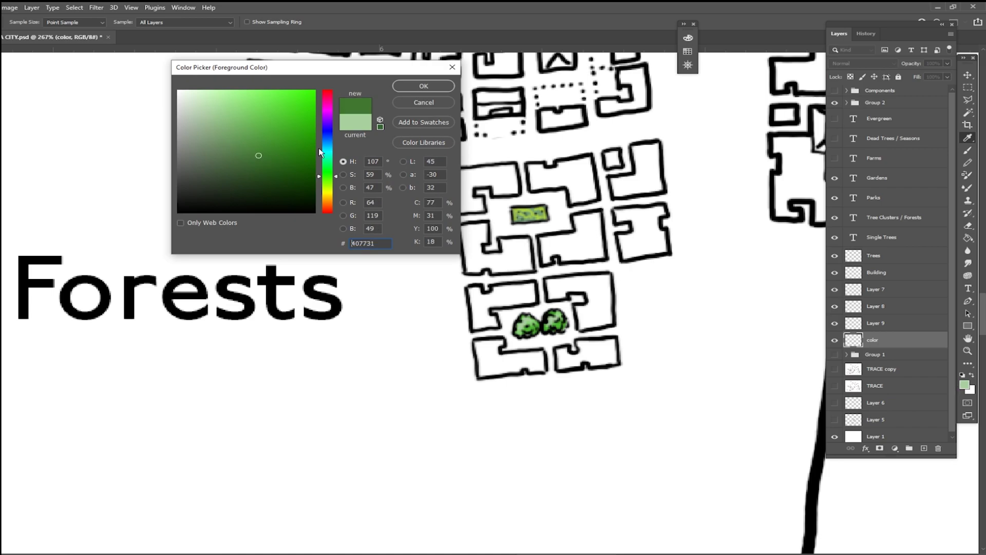
left_click(424, 86)
key("b")
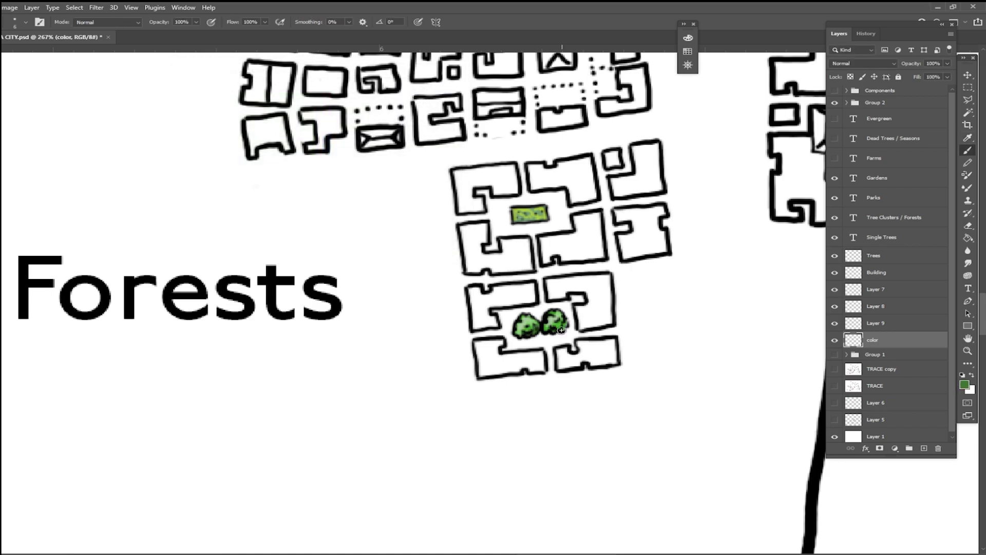
Step: Reset the foreground and background colours to the default black and white
scroll(633, 398, "down", 10)
scroll(633, 398, "up", 5)
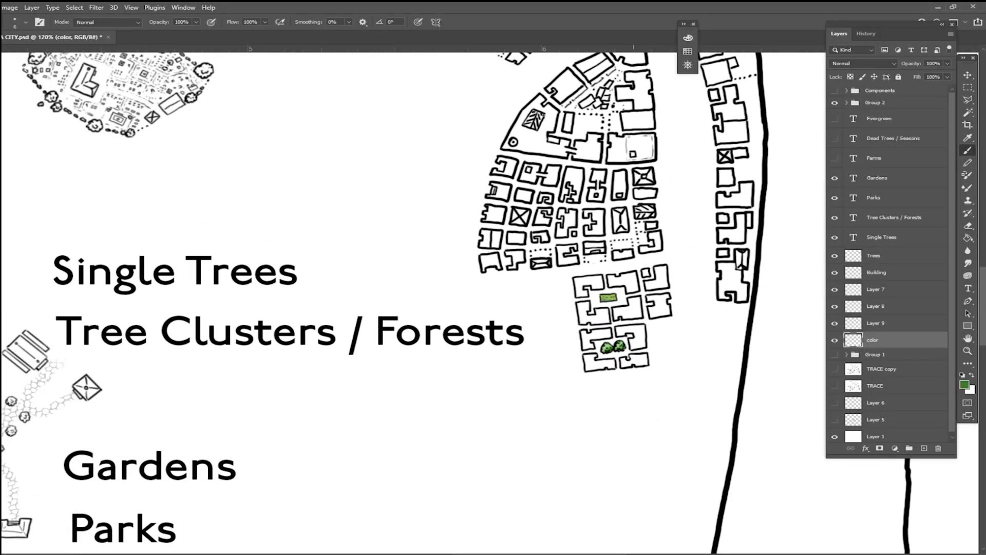
key("d")
scroll(668, 411, "down", 1)
scroll(668, 411, "up", 1)
scroll(509, 329, "up", 3)
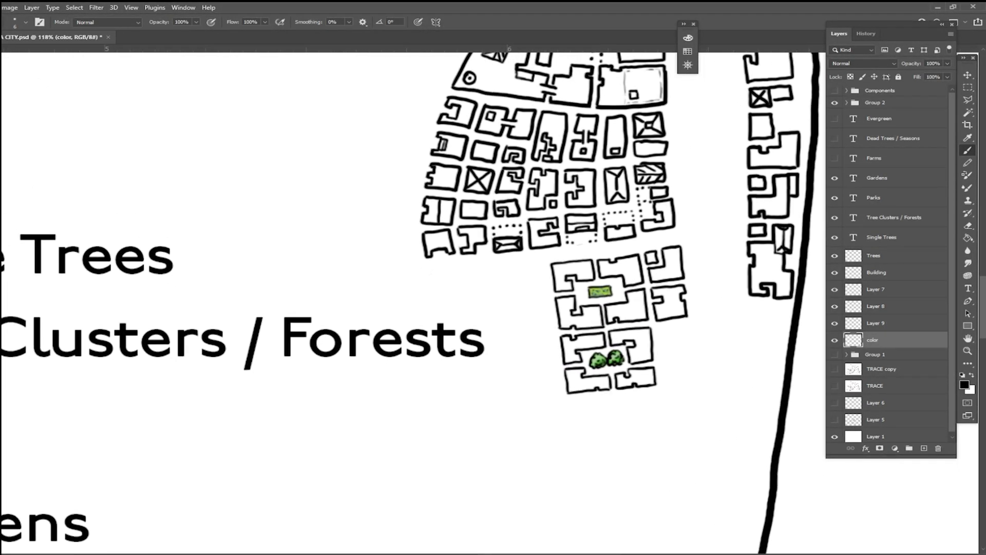
Step: Select all text layers from Evergreen to Single Trees and move the labels northwest, clear of the open area above the temple village
scroll(719, 390, "down", 5)
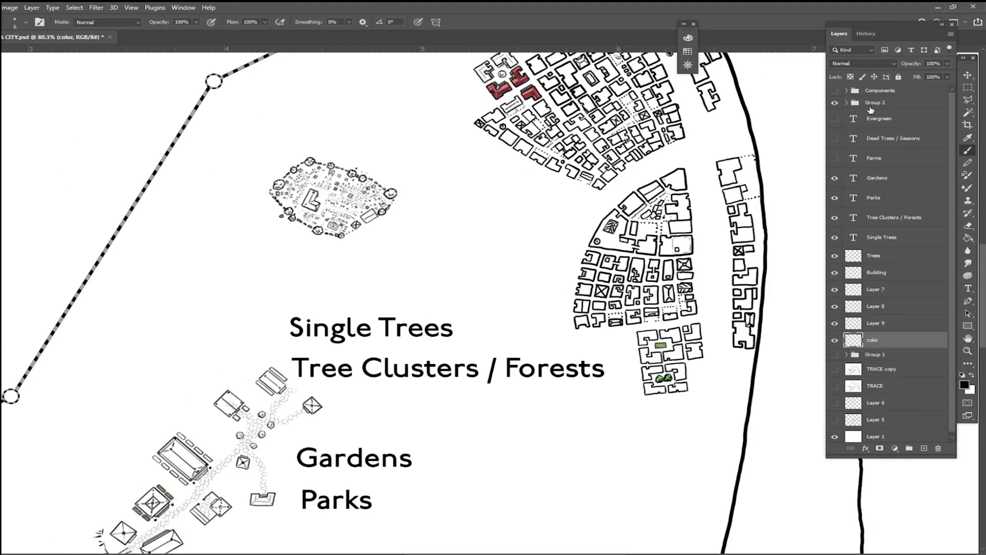
left_click(880, 120)
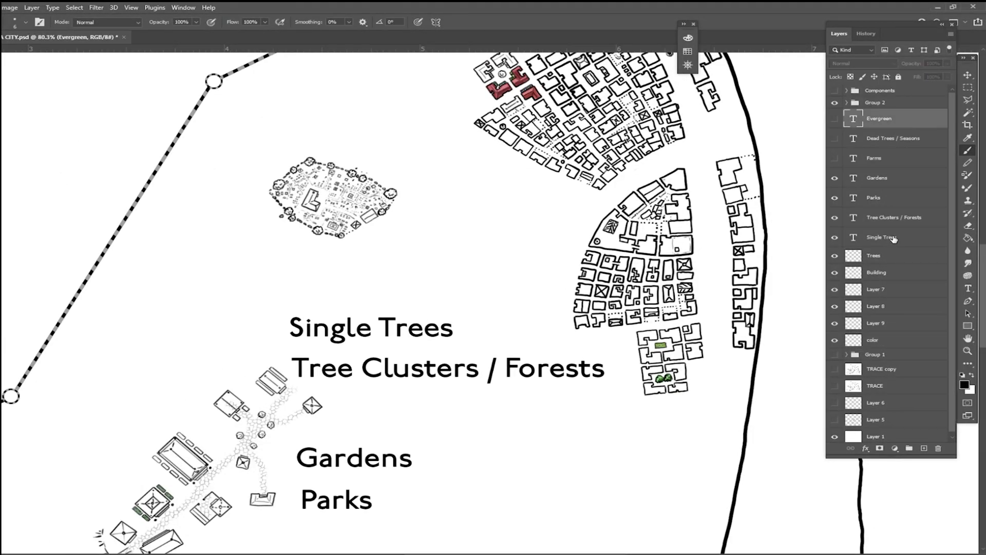
left_click(906, 238, "shift")
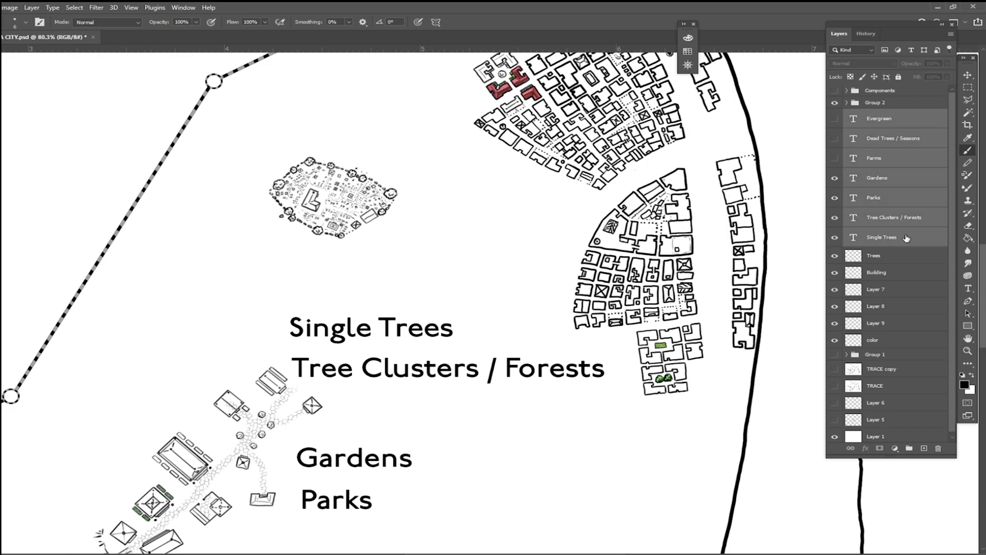
key("v")
left_click_drag(544, 396, 237, 137)
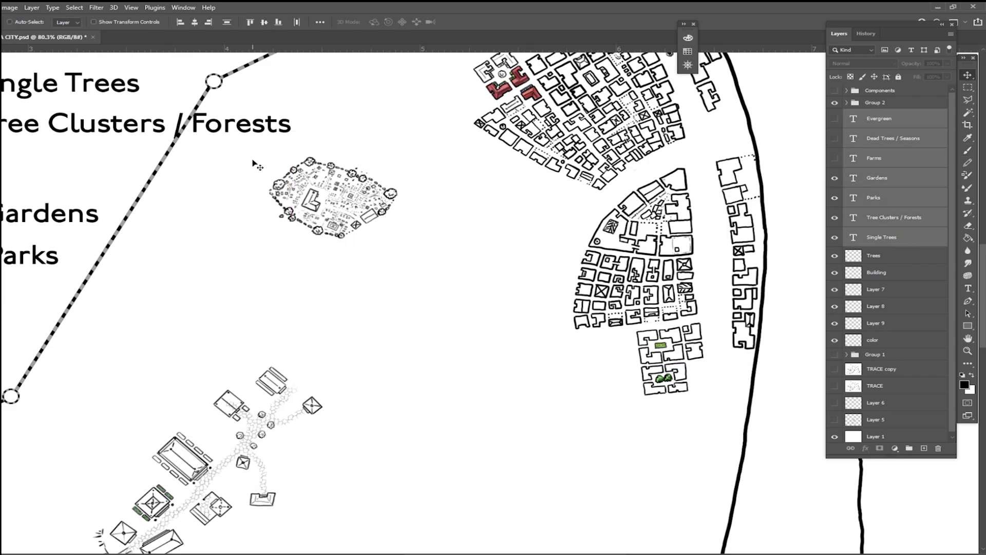
Step: Switch to the Brush tool and make the Trees layer active
scroll(253, 160, "up", 10)
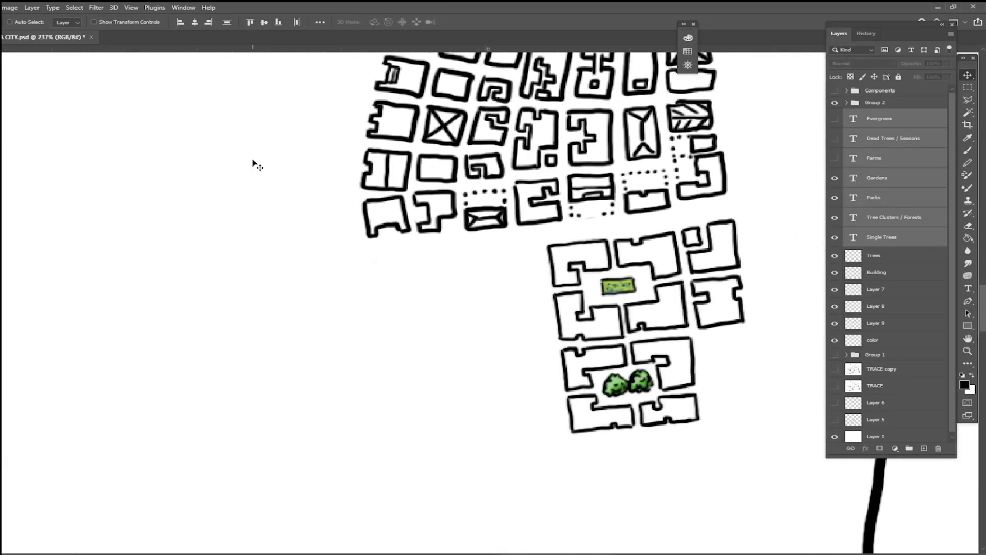
key("b")
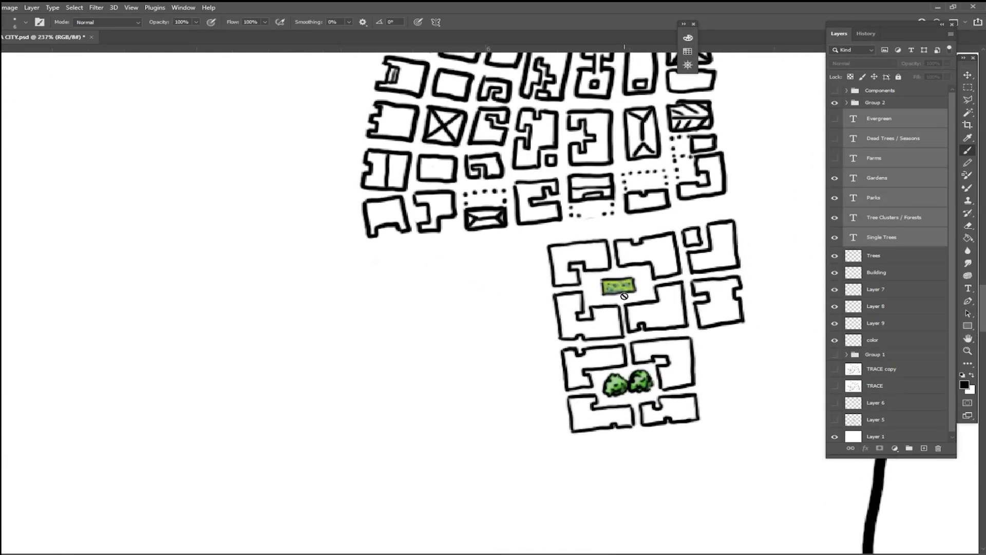
left_click(896, 274)
left_click(899, 259)
Step: Add a new layer named "Garden" between the Trees and Building layers for the temple village
scroll(899, 259, "down", 6)
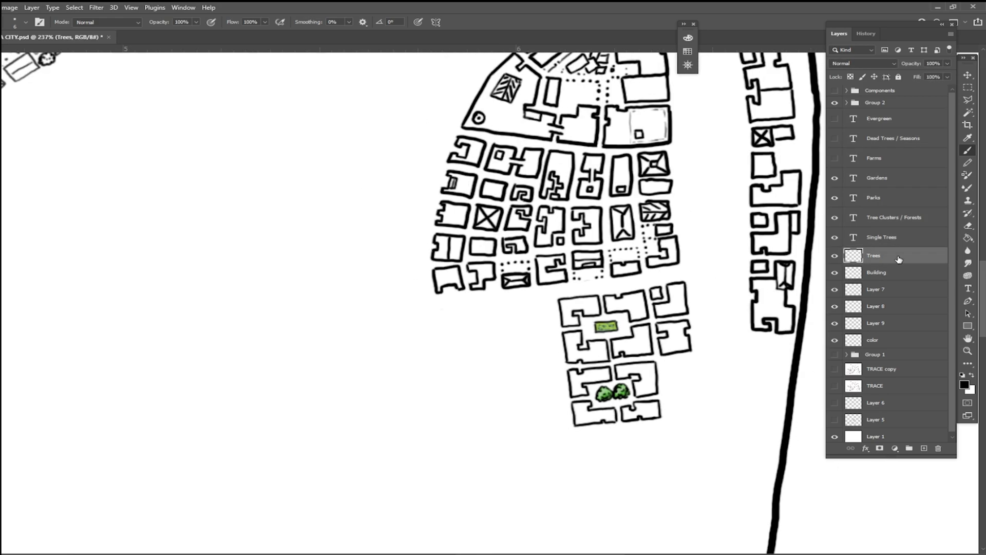
scroll(899, 260, "down", 4)
scroll(898, 260, "left", 5)
scroll(898, 260, "up", 4)
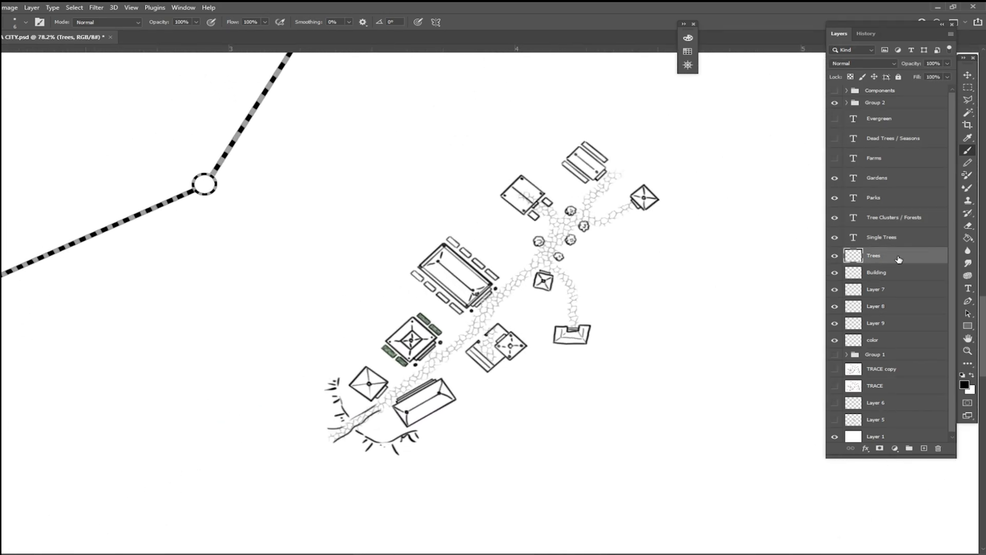
scroll(898, 259, "up", 3)
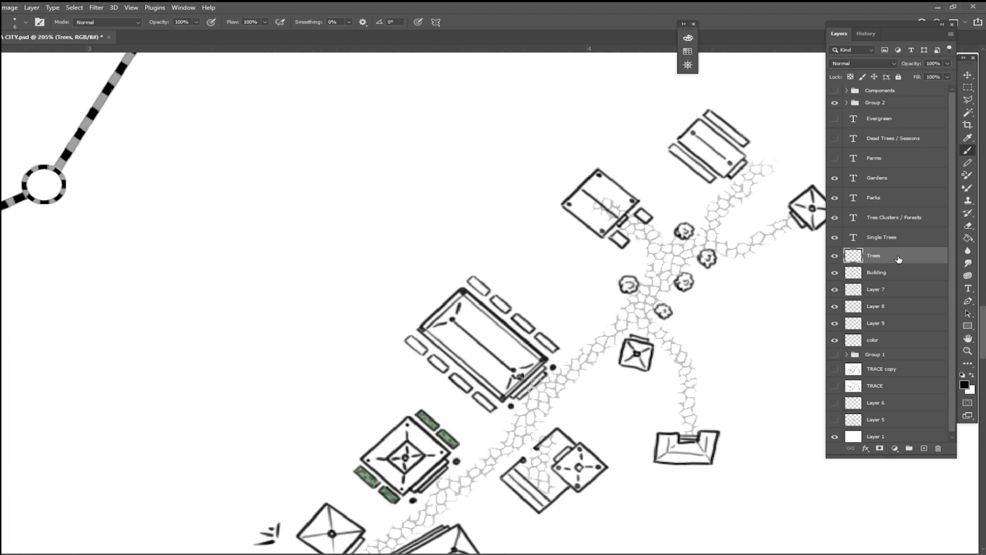
scroll(899, 259, "up", 2)
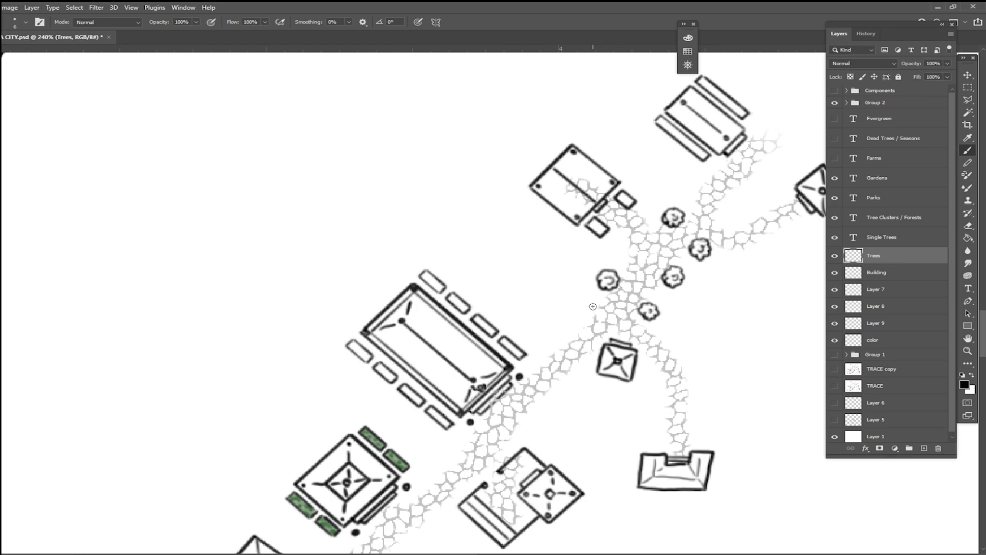
scroll(593, 307, "right", 1)
scroll(593, 307, "up", 3)
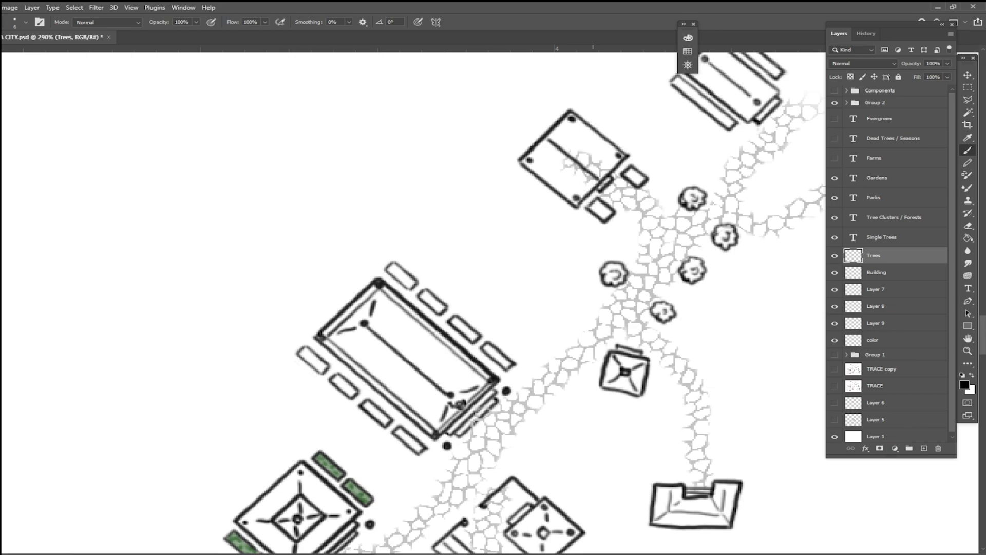
key("ctrl+shift+alt+n")
double_click(878, 273)
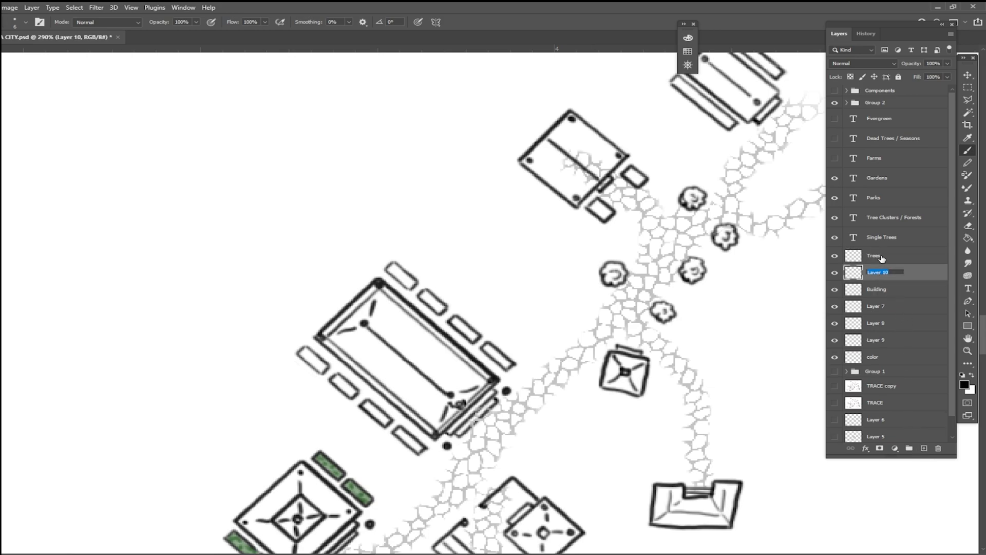
type("Garden")
key("Return")
left_click(516, 327)
left_click(547, 292)
left_click(494, 284)
left_click(496, 259)
left_click(544, 311)
left_click(521, 357)
left_click(533, 347)
left_click(588, 313)
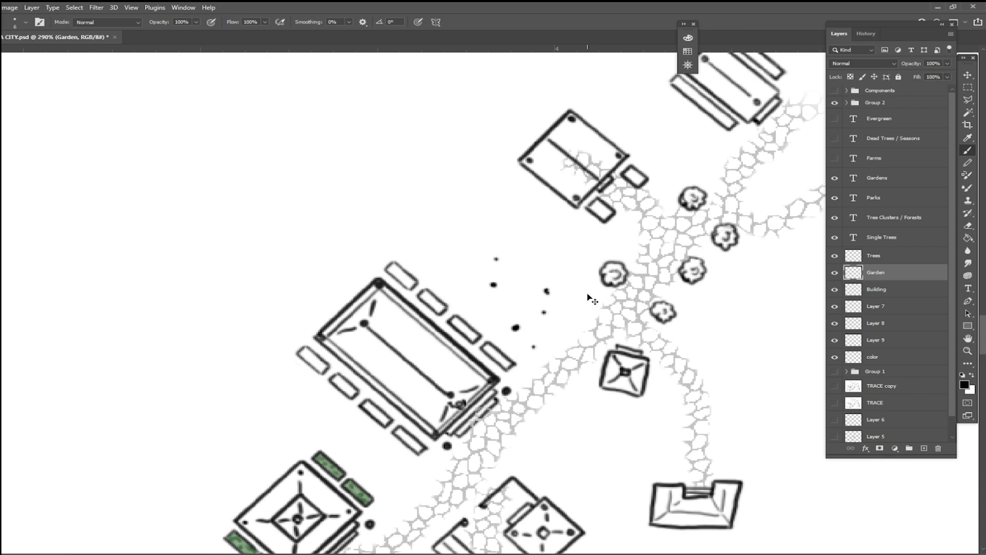
key("ctrl+z")
key("ctrl+z")
key("ctrl+z")
Step: Sketch a broken, dashed garden border along the stone path northeast of the long temple building
mouse_move(546, 335)
left_mouse_down()
mouse_move(539, 376)
mouse_move(521, 378)
mouse_move(559, 353)
mouse_move(557, 328)
mouse_move(570, 339)
mouse_move(603, 300)
left_mouse_up()
left_click(557, 327)
left_click_drag(531, 376, 517, 381)
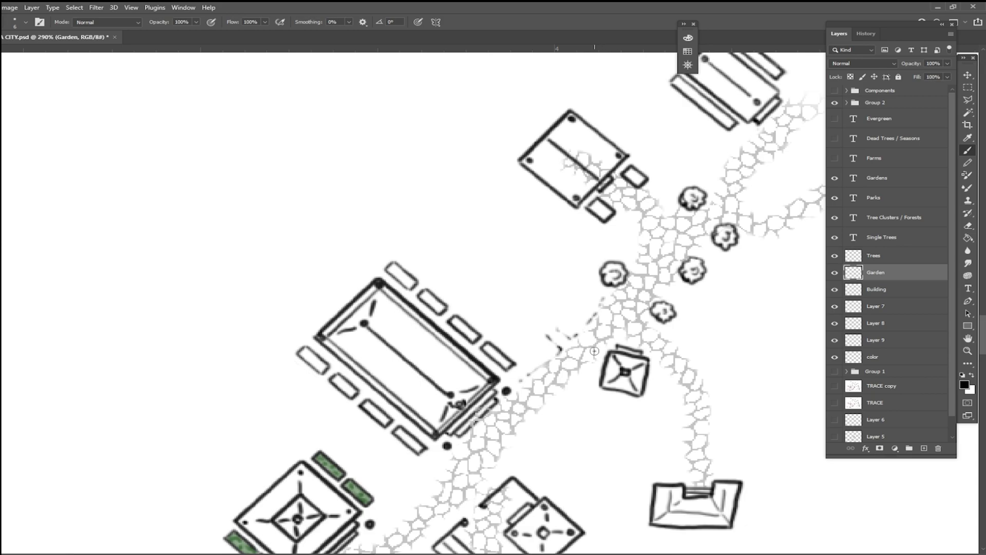
Step: Draw a group of small round shrubs inside the dashed border and one larger tree beside the existing path trees
scroll(595, 350, "left", 2)
mouse_move(550, 363)
left_mouse_down()
mouse_move(621, 291)
mouse_move(572, 314)
mouse_move(581, 319)
mouse_move(587, 308)
mouse_move(573, 307)
left_mouse_up()
mouse_move(554, 335)
left_mouse_down()
mouse_move(552, 349)
mouse_move(559, 334)
mouse_move(548, 338)
left_mouse_up()
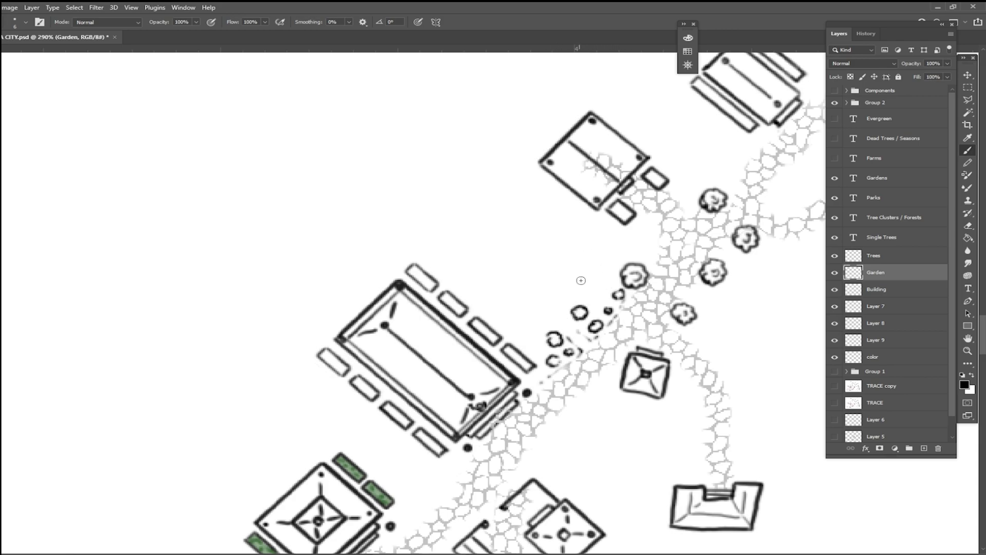
mouse_move(580, 274)
left_mouse_down()
mouse_move(570, 281)
mouse_move(579, 295)
mouse_move(609, 277)
mouse_move(588, 263)
mouse_move(572, 272)
mouse_move(570, 282)
mouse_move(604, 277)
left_mouse_up()
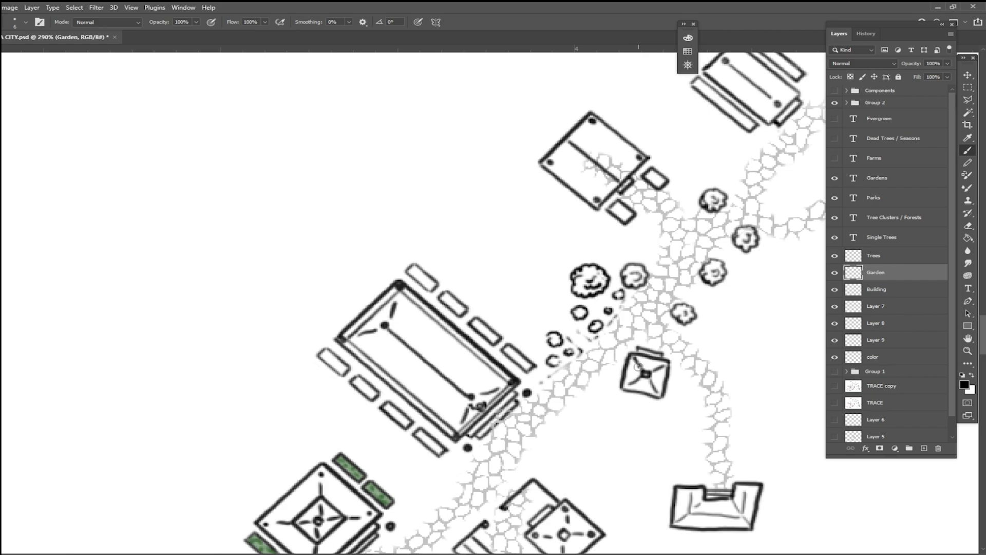
Step: Draw a small round centrepiece with concentric dashed rings between the long temple and the large tree
scroll(636, 366, "left", 2)
scroll(637, 367, "up", 1)
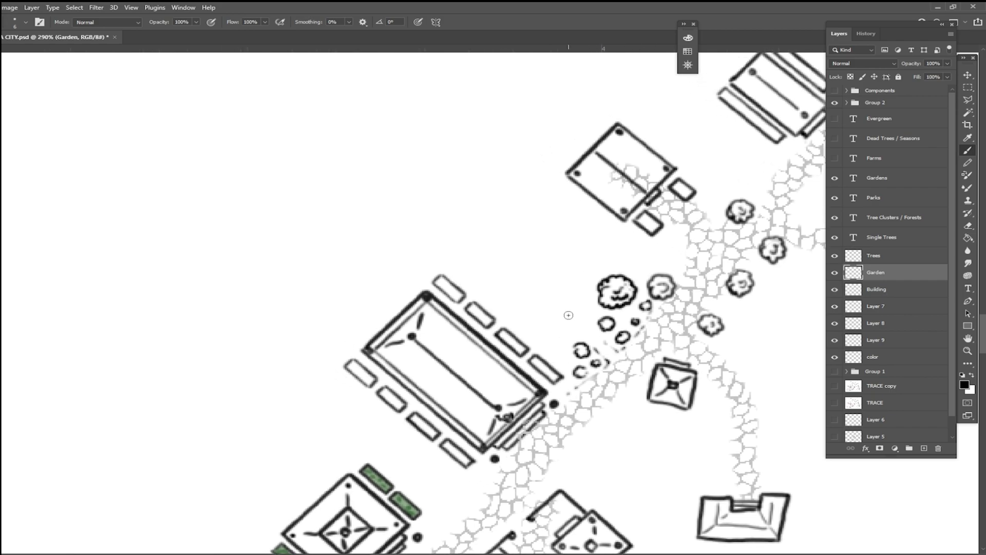
mouse_move(556, 303)
left_mouse_down()
mouse_move(560, 328)
mouse_move(568, 302)
mouse_move(554, 300)
mouse_move(569, 297)
mouse_move(585, 318)
mouse_move(562, 331)
mouse_move(585, 303)
left_mouse_up()
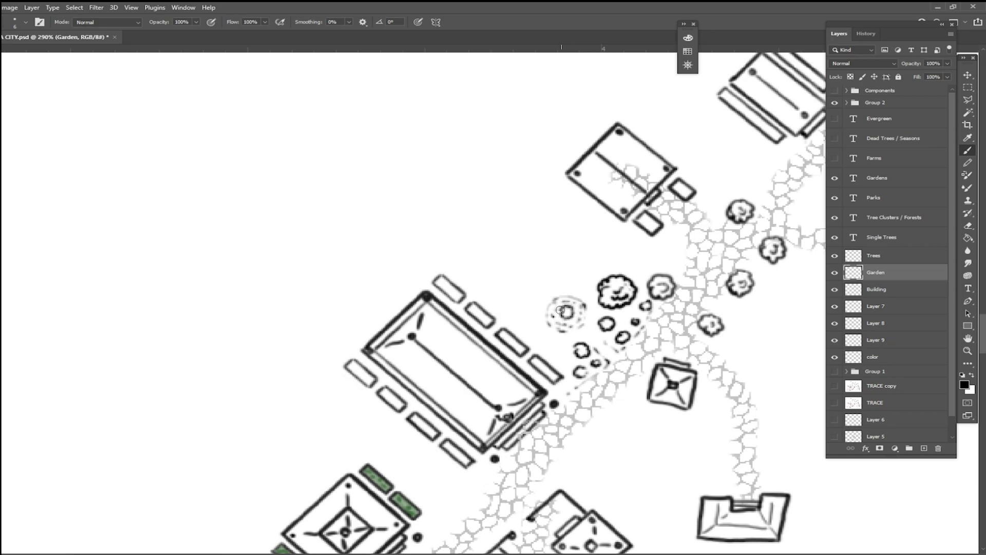
left_click(540, 280)
left_click_drag(582, 292, 539, 308)
left_click(541, 325)
Step: Outline a square garden plot and its connecting path in dashed lines northwest of the circular centrepiece
left_click_drag(528, 272, 530, 273)
left_click_drag(533, 275, 538, 279)
left_click_drag(542, 284, 545, 285)
left_click_drag(550, 288, 520, 280)
left_click_drag(522, 281, 524, 284)
mouse_move(529, 285)
left_mouse_down()
mouse_move(542, 312)
mouse_move(595, 290)
mouse_move(539, 264)
mouse_move(537, 276)
mouse_move(536, 263)
mouse_move(525, 270)
mouse_move(554, 241)
mouse_move(585, 266)
left_mouse_up()
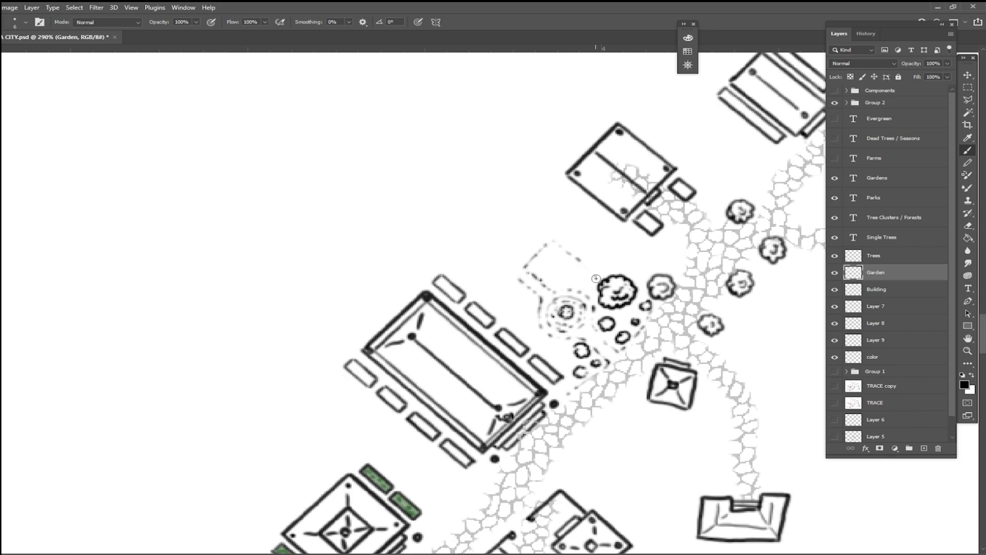
Step: Outline a second dashed garden plot beside the long temple and extend the dashed borders around the upper plot
left_click_drag(488, 302, 514, 277)
left_click_drag(495, 312, 516, 328)
left_click_drag(553, 239, 567, 250)
left_click_drag(597, 286, 616, 287)
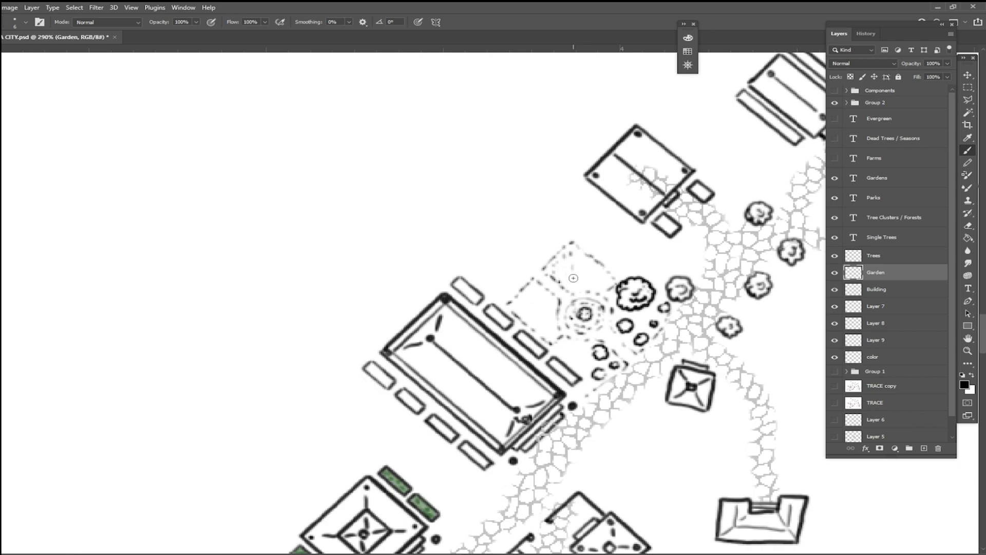
Step: Fill both dashed garden plots and the ground around the circular centrepiece with rows of short planting marks
mouse_move(580, 248)
left_mouse_down()
mouse_move(580, 286)
mouse_move(586, 261)
mouse_move(587, 287)
mouse_move(593, 267)
mouse_move(603, 285)
left_mouse_up()
mouse_move(523, 298)
left_mouse_down()
mouse_move(525, 319)
mouse_move(531, 291)
mouse_move(532, 320)
mouse_move(540, 290)
mouse_move(540, 330)
mouse_move(545, 295)
mouse_move(545, 336)
left_mouse_up()
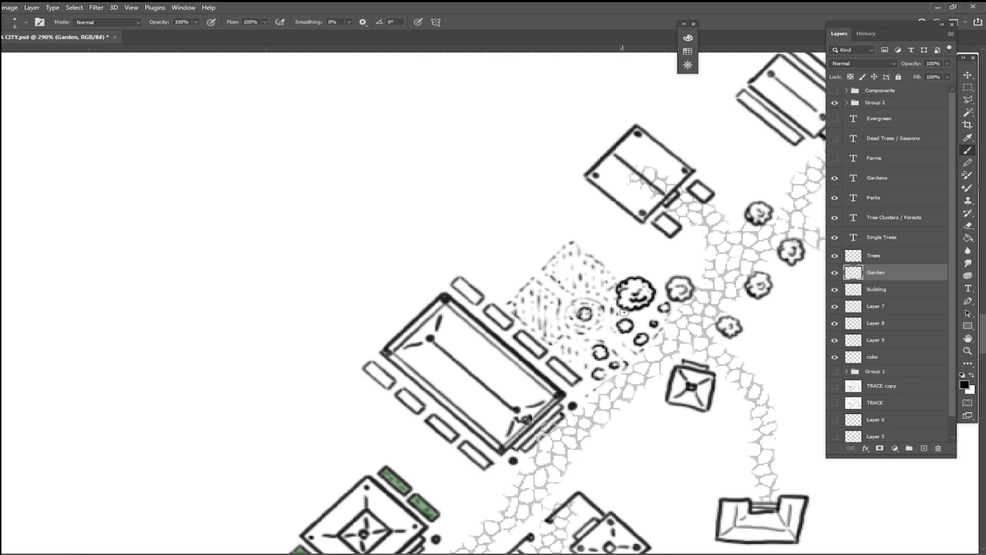
scroll(634, 347, "down", 8)
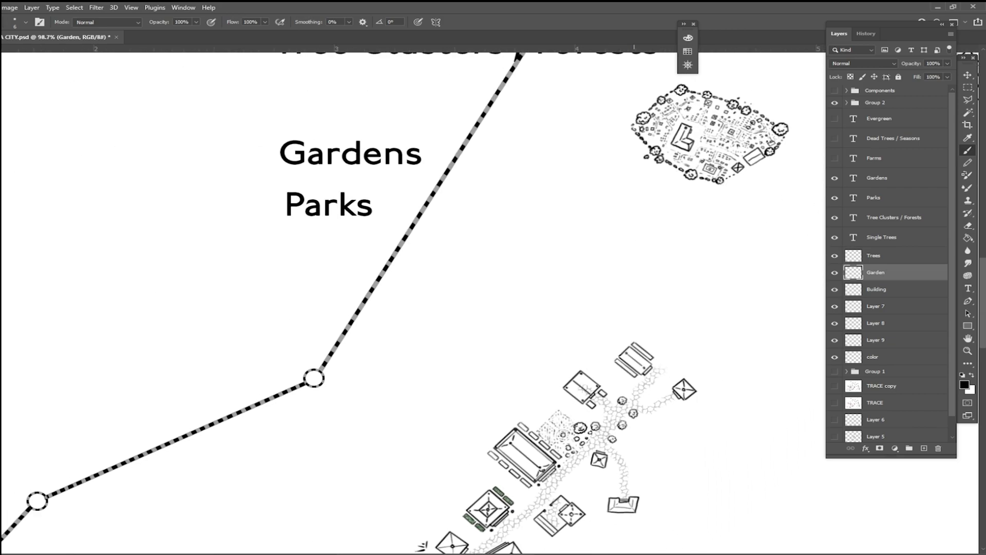
Step: Draw an irregular pond with inner ripple lines northwest of the garden plots
scroll(633, 346, "up", 2)
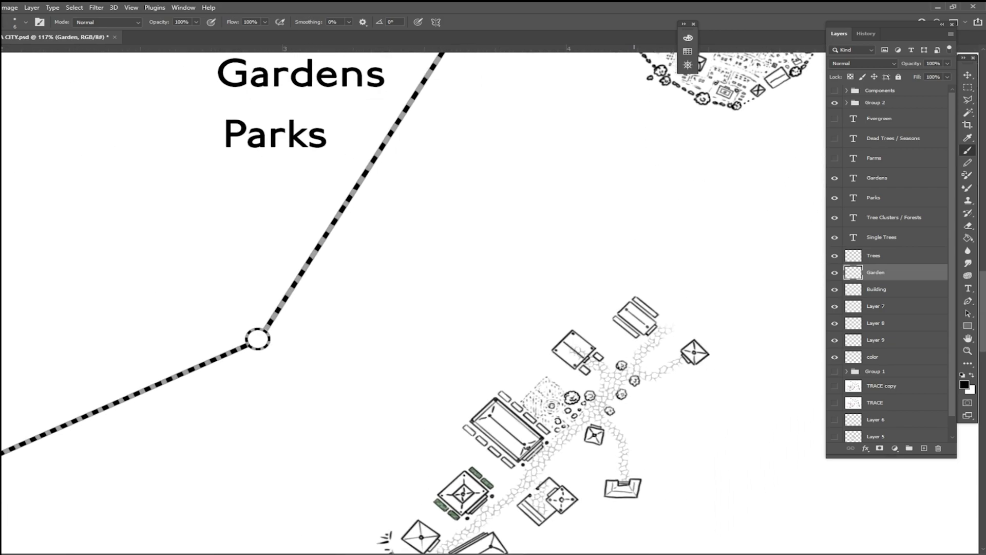
scroll(585, 437, "up", 4)
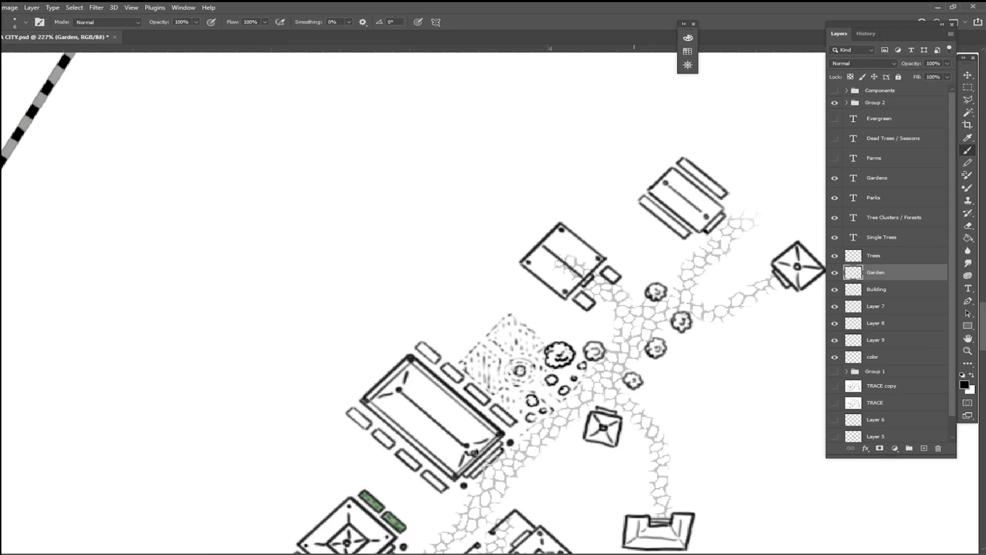
scroll(353, 372, "up", 3)
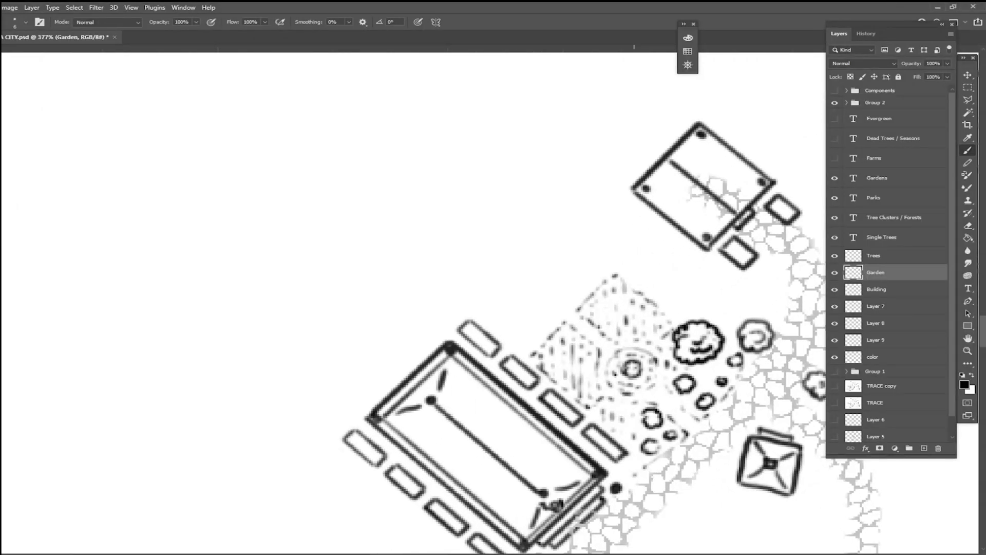
mouse_move(505, 248)
left_mouse_down()
mouse_move(475, 285)
mouse_move(551, 277)
mouse_move(567, 263)
mouse_move(529, 241)
mouse_move(479, 270)
mouse_move(525, 274)
mouse_move(553, 262)
mouse_move(530, 251)
mouse_move(493, 263)
mouse_move(546, 265)
left_mouse_up()
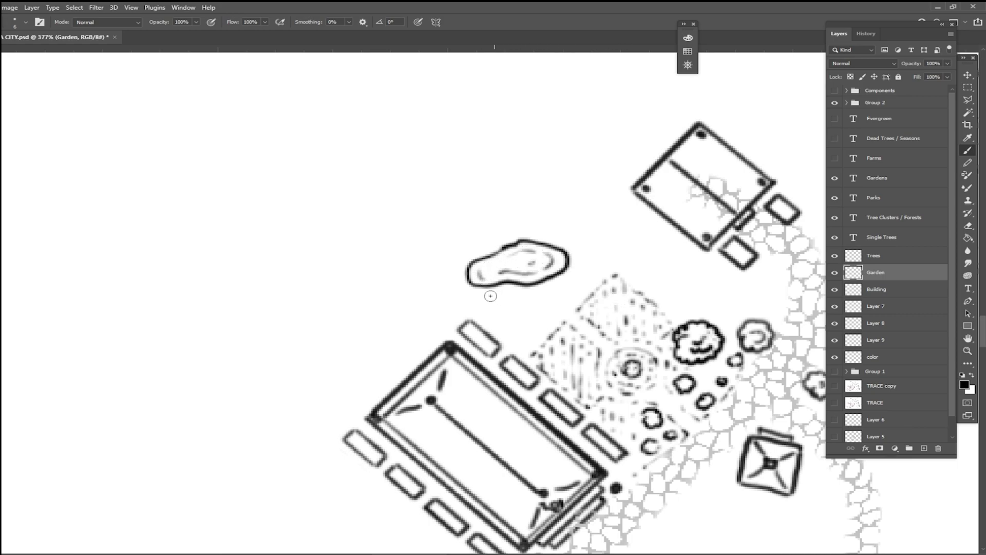
Step: Draw broken path lines around the pond, linking it to the garden plots and branching outward
mouse_move(462, 288)
left_mouse_down()
mouse_move(512, 292)
mouse_move(559, 316)
mouse_move(532, 299)
left_mouse_up()
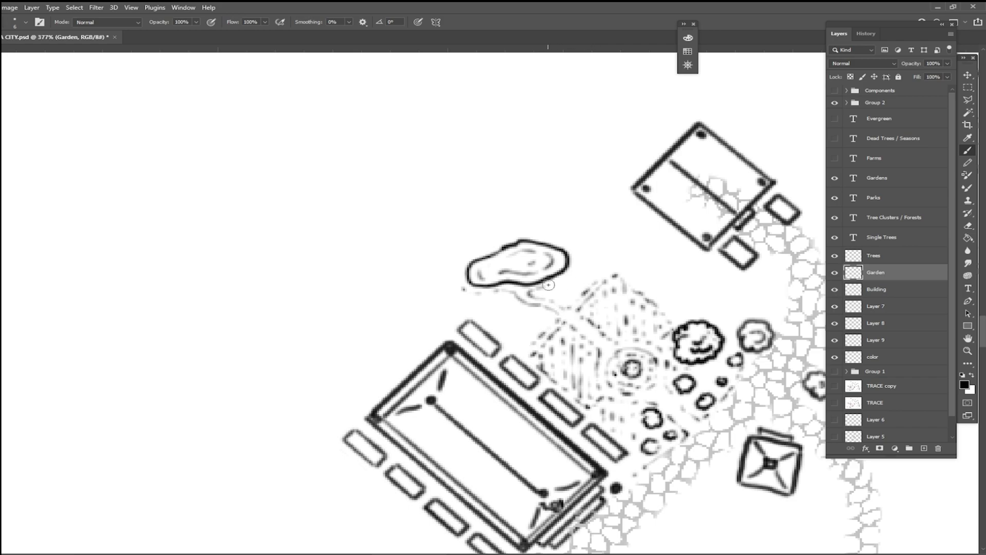
left_click_drag(583, 262, 590, 261)
left_click_drag(593, 265, 602, 272)
mouse_move(525, 229)
left_mouse_down()
mouse_move(557, 239)
mouse_move(576, 223)
mouse_move(578, 256)
left_mouse_up()
left_click_drag(584, 253, 588, 251)
mouse_move(520, 228)
left_mouse_down()
mouse_move(484, 247)
mouse_move(454, 233)
mouse_move(472, 251)
mouse_move(459, 273)
mouse_move(424, 280)
mouse_move(459, 273)
mouse_move(428, 286)
mouse_move(461, 287)
left_mouse_up()
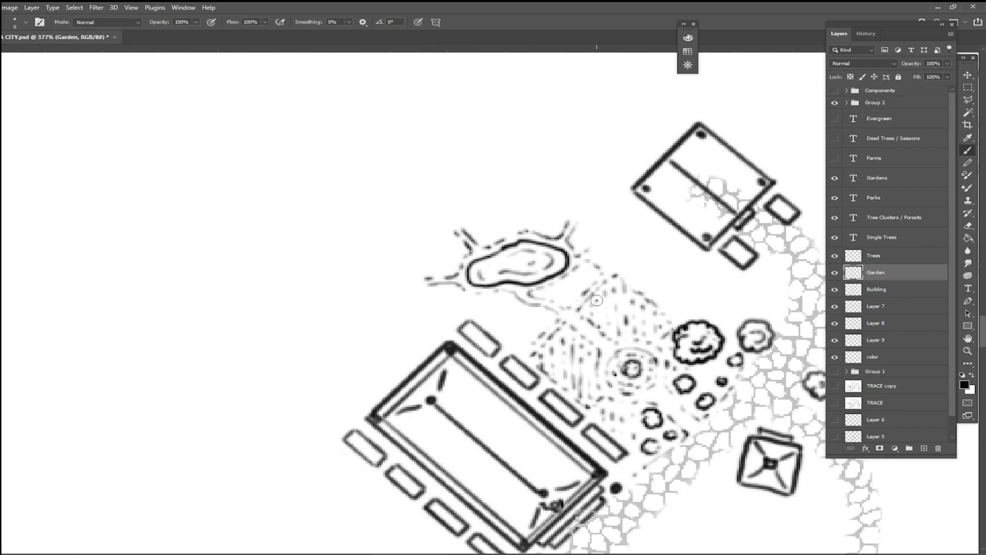
Step: Draw a round tree overlapping the pond's edge and dot the small bed beside it with planting marks
mouse_move(534, 284)
left_mouse_down()
mouse_move(554, 298)
mouse_move(563, 273)
mouse_move(532, 277)
mouse_move(546, 298)
mouse_move(554, 289)
mouse_move(541, 281)
mouse_move(563, 280)
mouse_move(552, 268)
mouse_move(533, 282)
mouse_move(547, 299)
mouse_move(568, 287)
mouse_move(539, 290)
mouse_move(553, 279)
left_mouse_up()
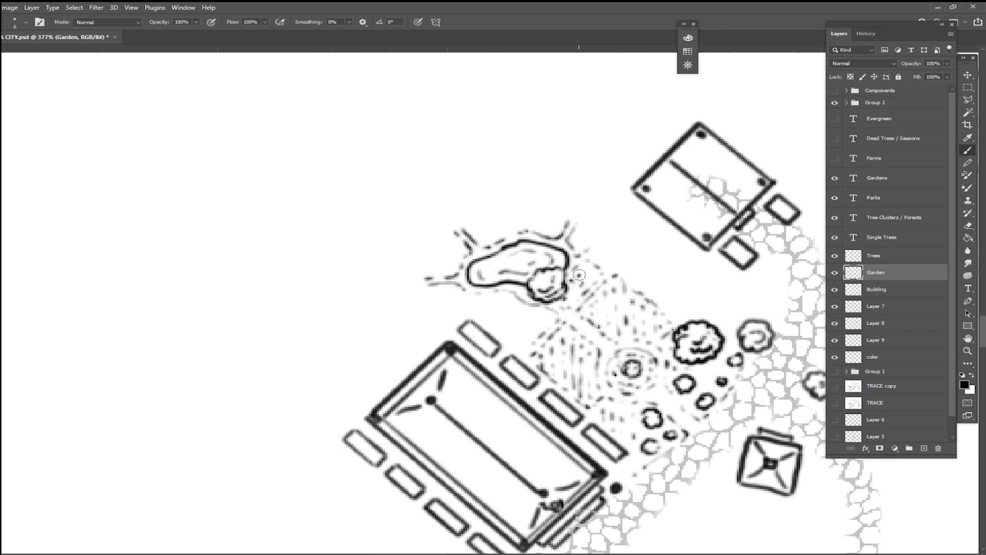
left_click(591, 274)
left_click(582, 267)
left_click(591, 266)
Step: Paint the two garden plots and the small bed by the pond muted green #819a7c on the color layer
left_click(892, 359)
key("i")
left_click(964, 384)
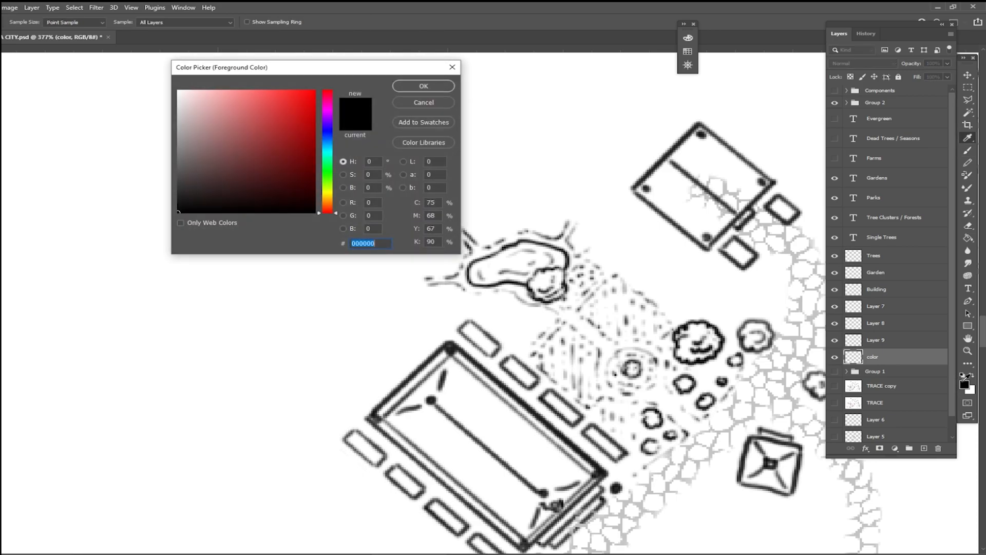
left_click(328, 174)
left_click(206, 139)
left_click(215, 130)
left_click(423, 86)
mouse_move(570, 298)
left_mouse_down()
mouse_move(578, 270)
mouse_move(572, 299)
mouse_move(590, 278)
mouse_move(584, 284)
mouse_move(585, 268)
mouse_move(594, 277)
mouse_move(574, 300)
mouse_move(589, 283)
mouse_move(583, 310)
mouse_move(614, 339)
mouse_move(615, 300)
mouse_move(587, 308)
mouse_move(599, 294)
mouse_move(605, 312)
mouse_move(597, 305)
mouse_move(611, 282)
mouse_move(614, 330)
mouse_move(611, 291)
mouse_move(625, 300)
mouse_move(610, 330)
mouse_move(652, 339)
mouse_move(658, 321)
mouse_move(619, 283)
mouse_move(662, 315)
mouse_move(646, 305)
mouse_move(660, 326)
left_mouse_up()
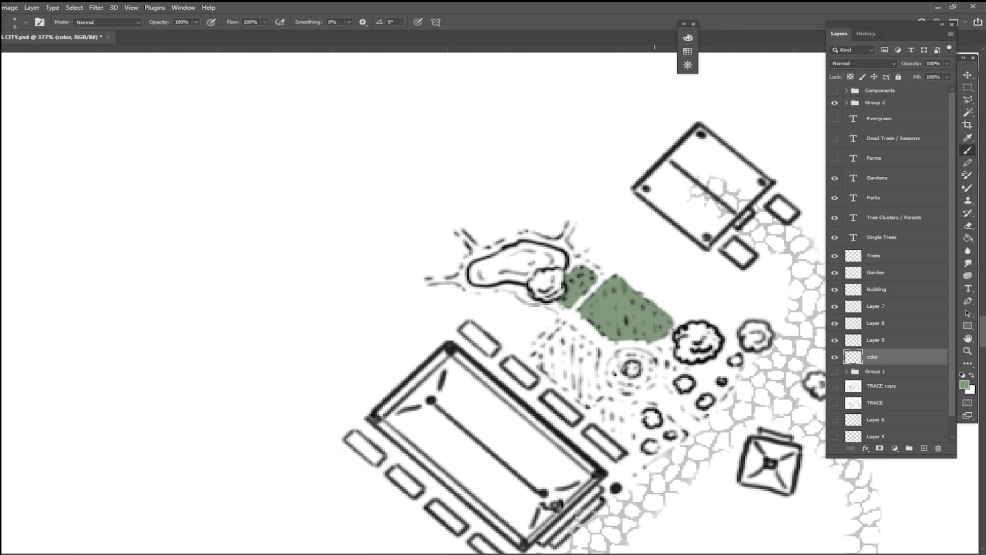
mouse_move(549, 356)
left_mouse_down()
mouse_move(572, 335)
mouse_move(564, 337)
mouse_move(583, 346)
mouse_move(563, 332)
mouse_move(538, 359)
mouse_move(574, 387)
mouse_move(560, 350)
mouse_move(567, 352)
mouse_move(564, 374)
mouse_move(551, 366)
mouse_move(555, 377)
mouse_move(589, 401)
mouse_move(592, 359)
mouse_move(581, 385)
left_mouse_up()
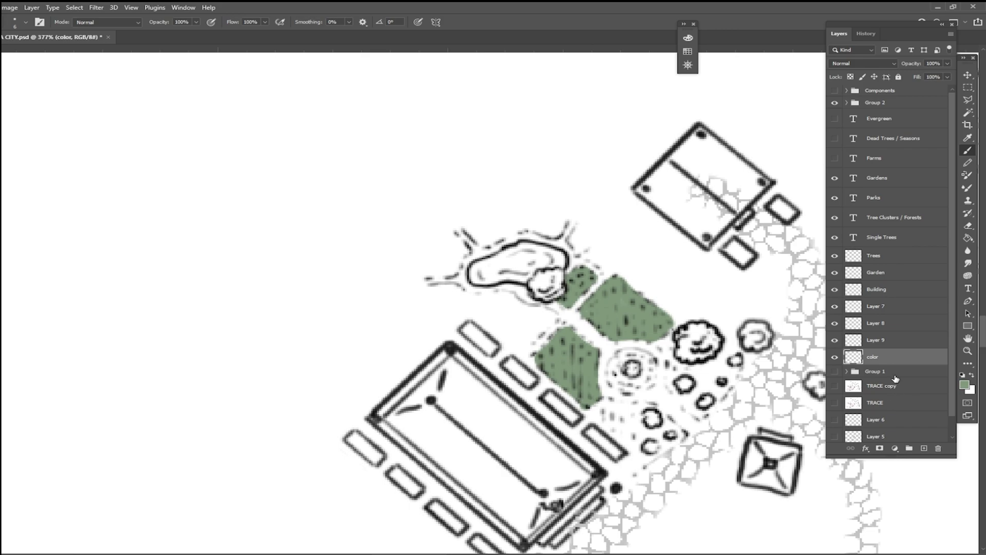
Step: Paint pale grey-green #c2cec0 stripes across the garden plot beside the long temple
left_click(962, 384)
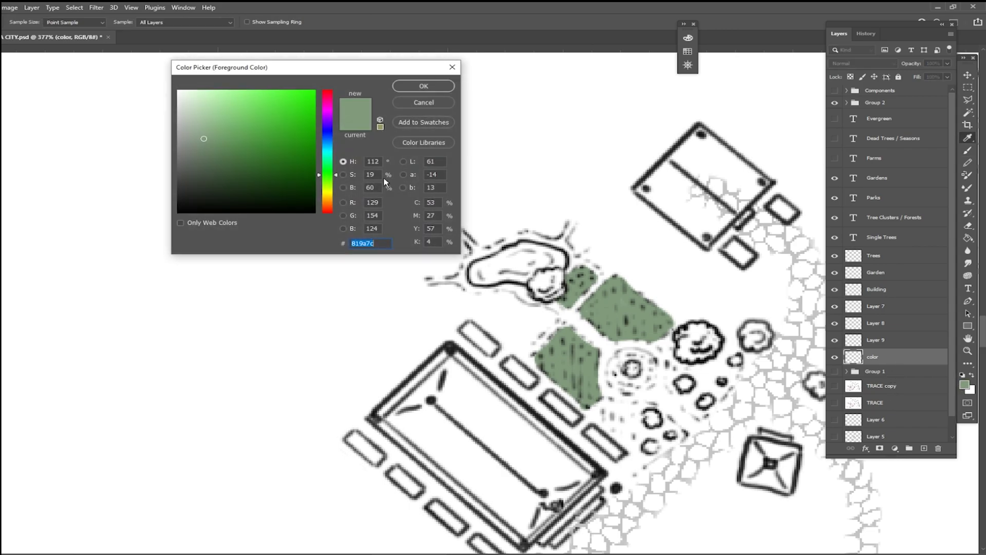
left_click(186, 113)
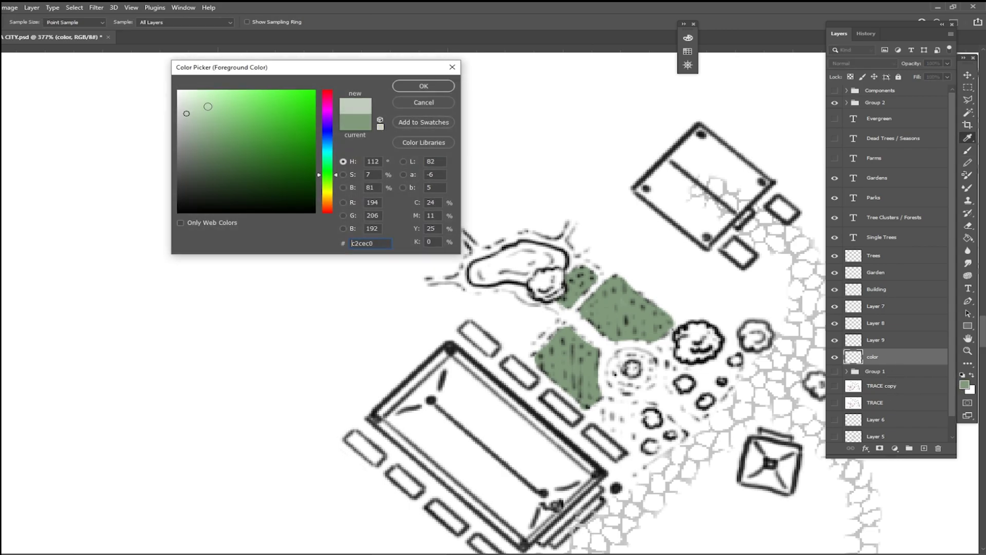
left_click(417, 87)
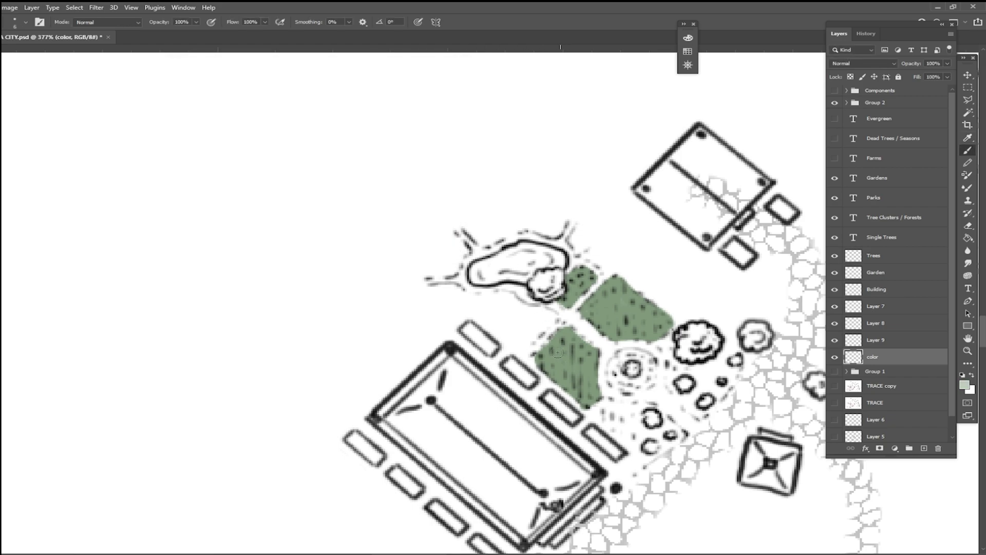
mouse_move(557, 354)
left_mouse_down()
mouse_move(567, 379)
mouse_move(573, 361)
mouse_move(575, 388)
mouse_move(584, 361)
mouse_move(585, 401)
left_mouse_up()
left_click_drag(591, 362, 594, 396)
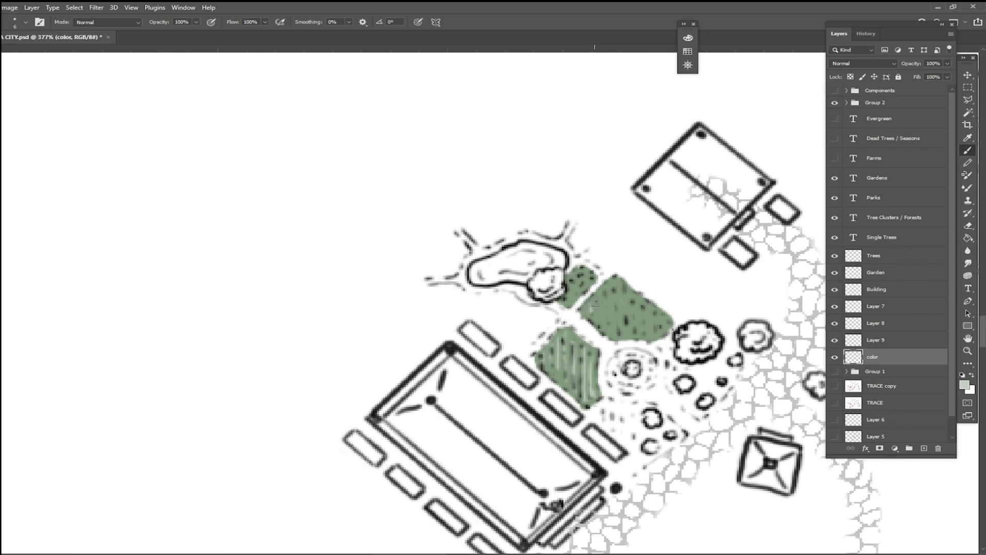
Step: Add matching pale stripes to the upper garden plot and the small bed beside the pond tree
left_click_drag(610, 289, 621, 333)
left_click_drag(630, 297, 631, 334)
left_click_drag(639, 299, 644, 337)
left_click_drag(649, 305, 657, 334)
left_click_drag(659, 313, 660, 332)
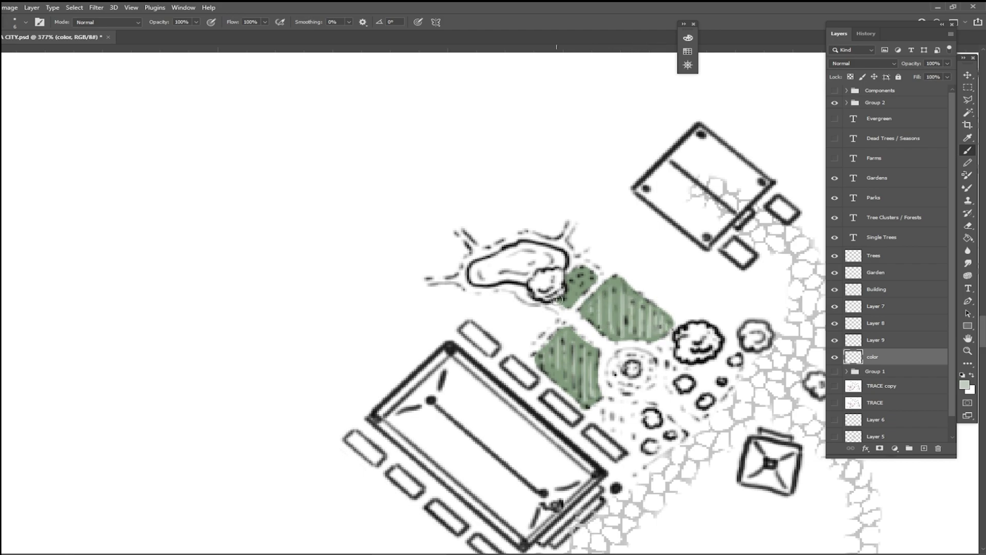
left_click_drag(567, 278, 570, 308)
mouse_move(576, 270)
left_mouse_down()
mouse_move(579, 308)
mouse_move(584, 301)
left_mouse_up()
left_click_drag(588, 272, 589, 279)
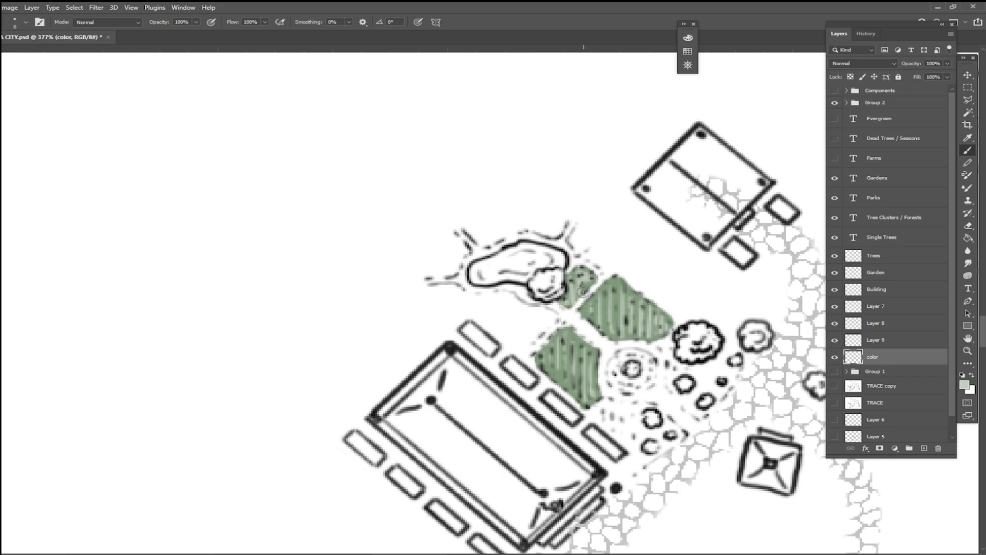
Step: Fill the tree at the pond's edge with bright green #61cb50
left_click(965, 385)
left_click(264, 122)
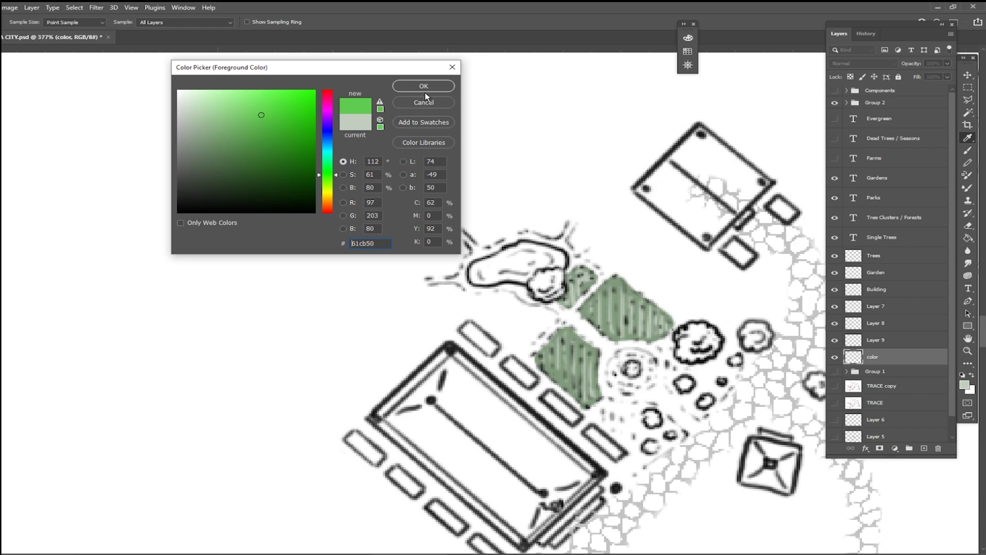
left_click(416, 87)
left_click(544, 279)
mouse_move(538, 277)
left_mouse_down()
mouse_move(534, 290)
mouse_move(552, 292)
mouse_move(557, 280)
mouse_move(547, 274)
left_mouse_up()
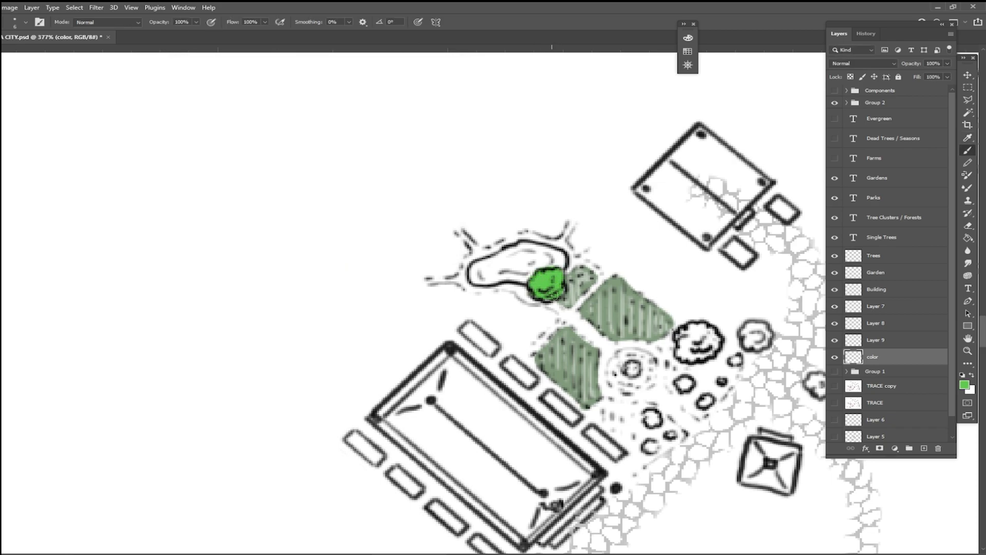
Step: Shade the pond tree with a darker green and add light green #addba6 highlights
left_click(964, 384)
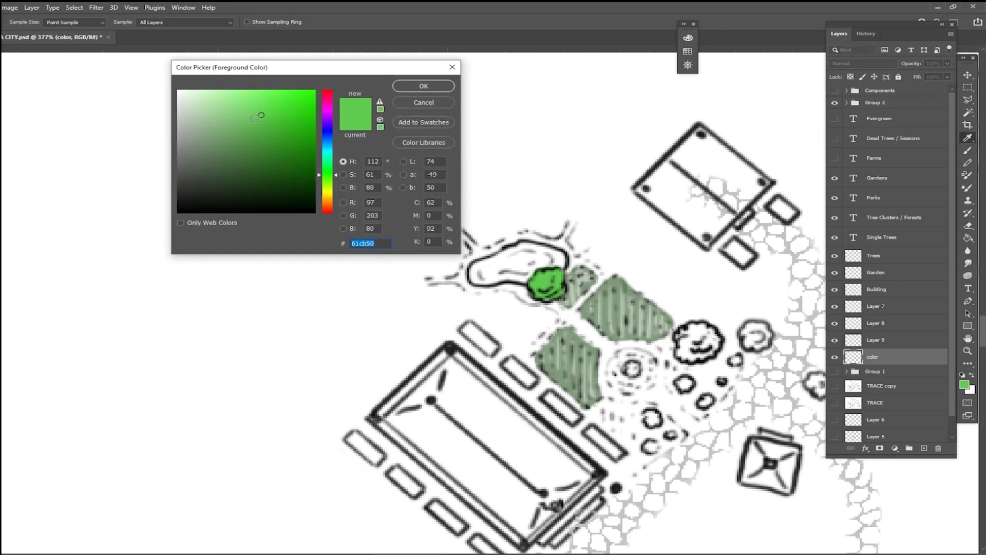
left_click(279, 131)
left_click(424, 86)
mouse_move(544, 288)
left_mouse_down()
mouse_move(536, 296)
mouse_move(557, 284)
mouse_move(570, 294)
left_mouse_up()
left_click(965, 386)
left_click(212, 108)
left_click(425, 88)
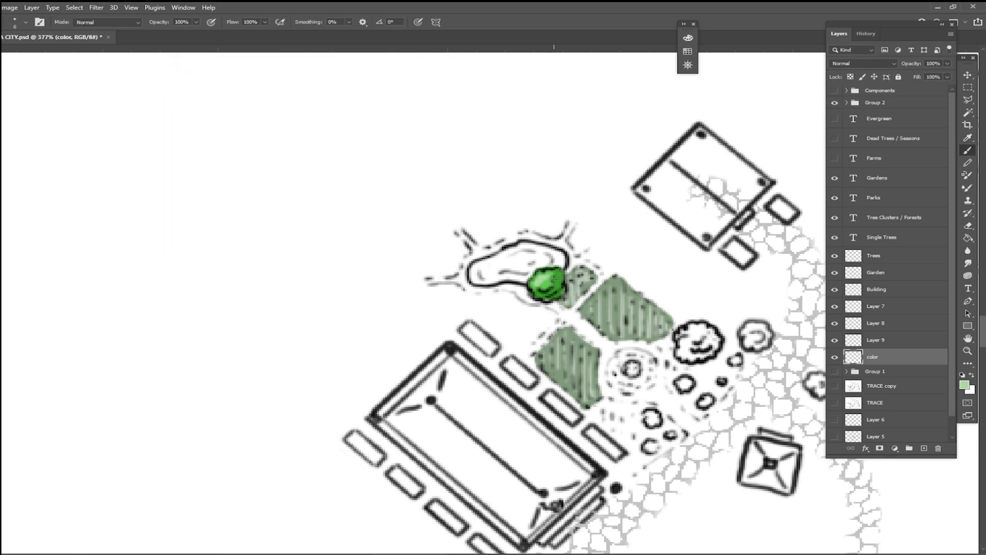
Step: Examine how the coloured garden reads within the temple village and the surrounding city
left_click(889, 260)
left_click(891, 275)
scroll(885, 278, "down", 10)
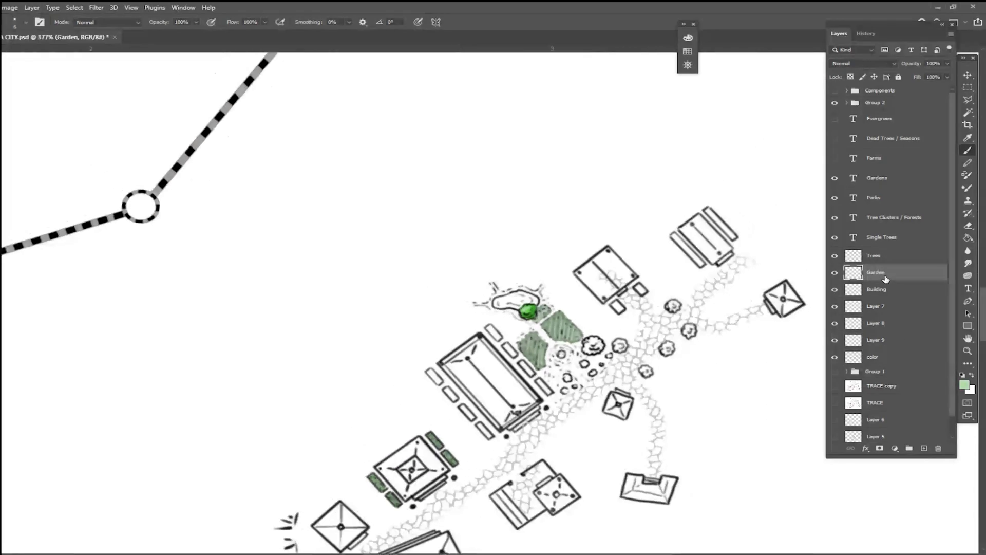
scroll(885, 279, "down", 3)
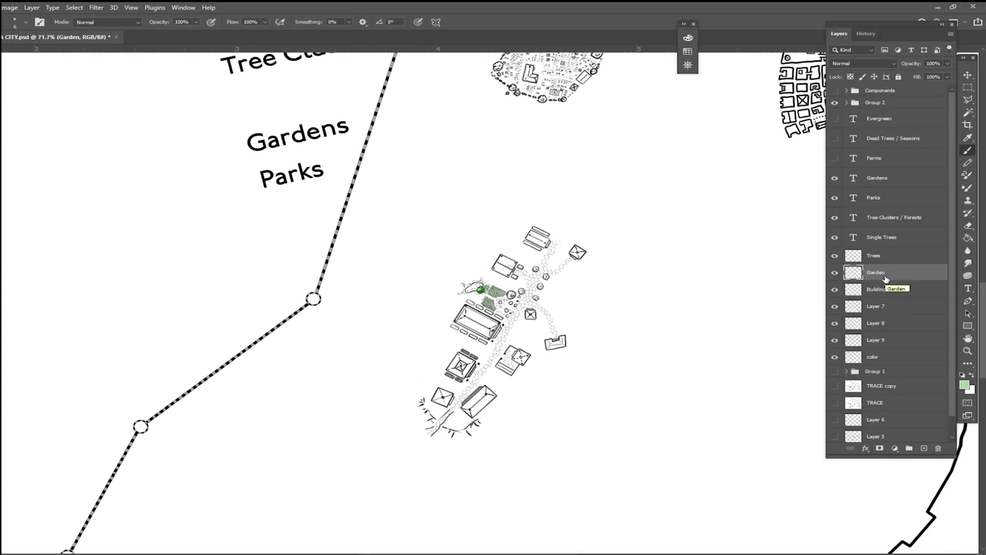
scroll(885, 279, "down", 3)
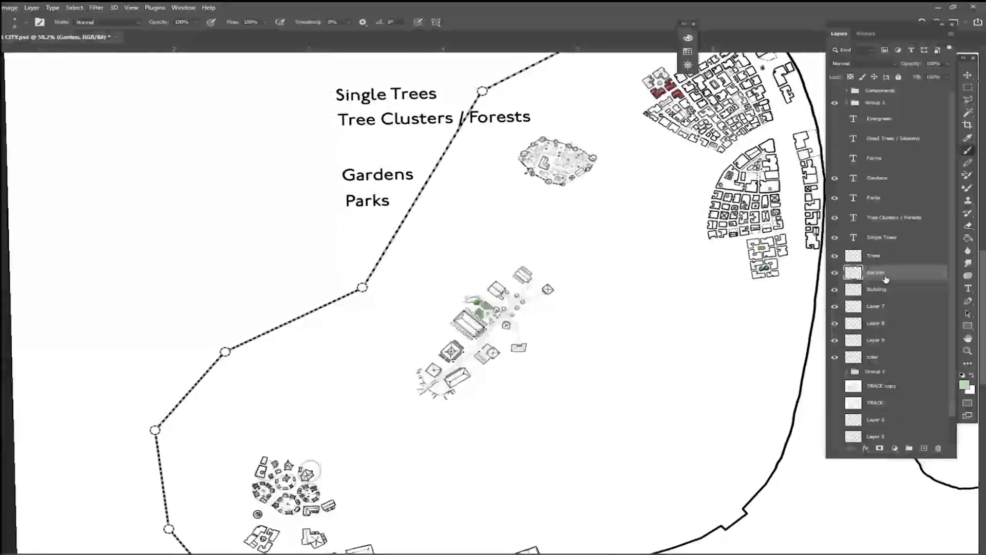
scroll(885, 279, "up", 2)
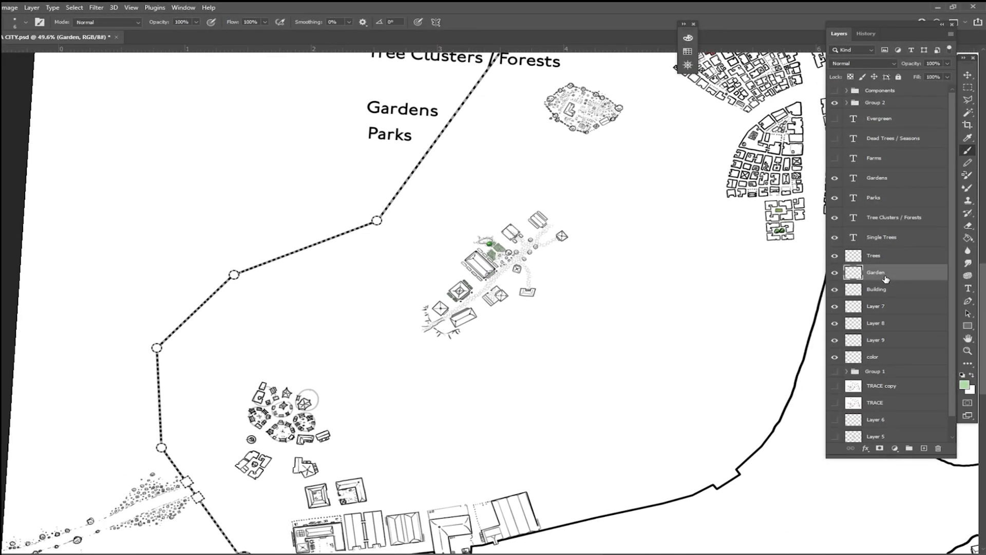
scroll(886, 279, "up", 4)
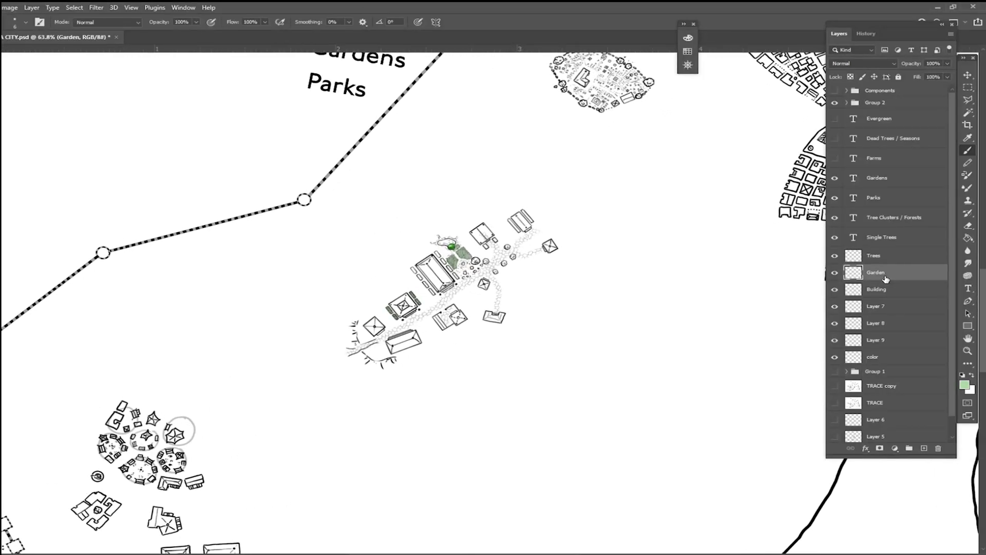
scroll(885, 279, "up", 5)
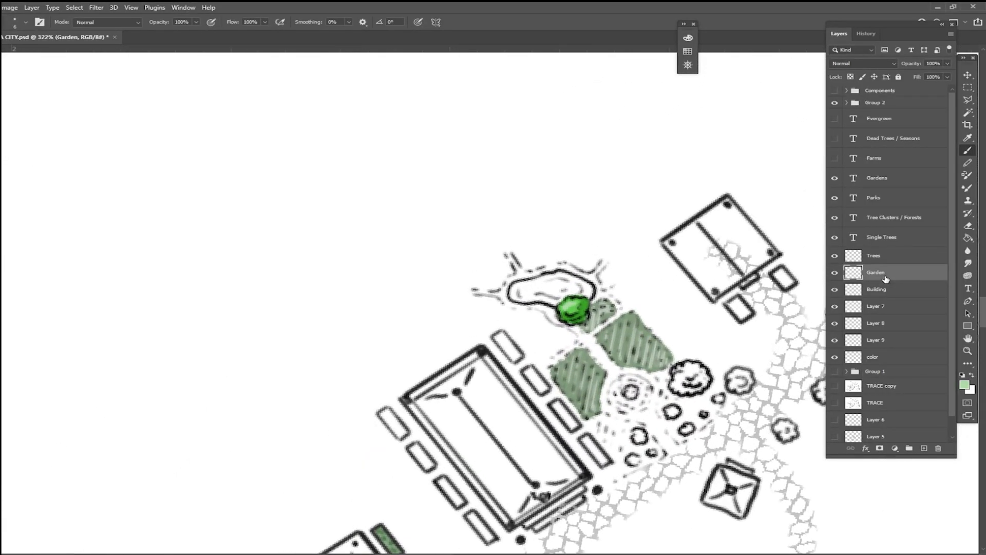
Step: Pick a medium blue and fill the pond with it on the color layer
left_click(892, 358)
left_click(964, 385)
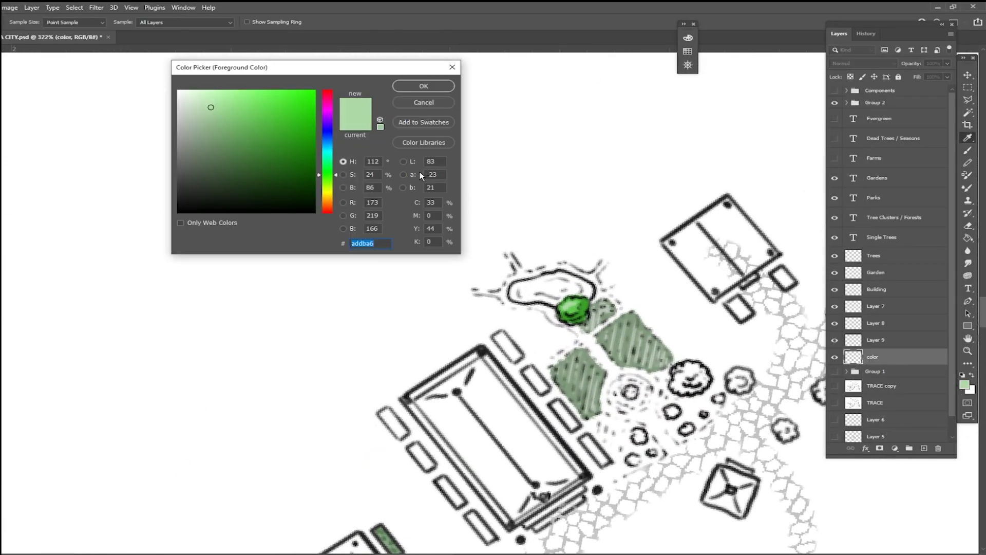
left_click(331, 134)
left_click(218, 97)
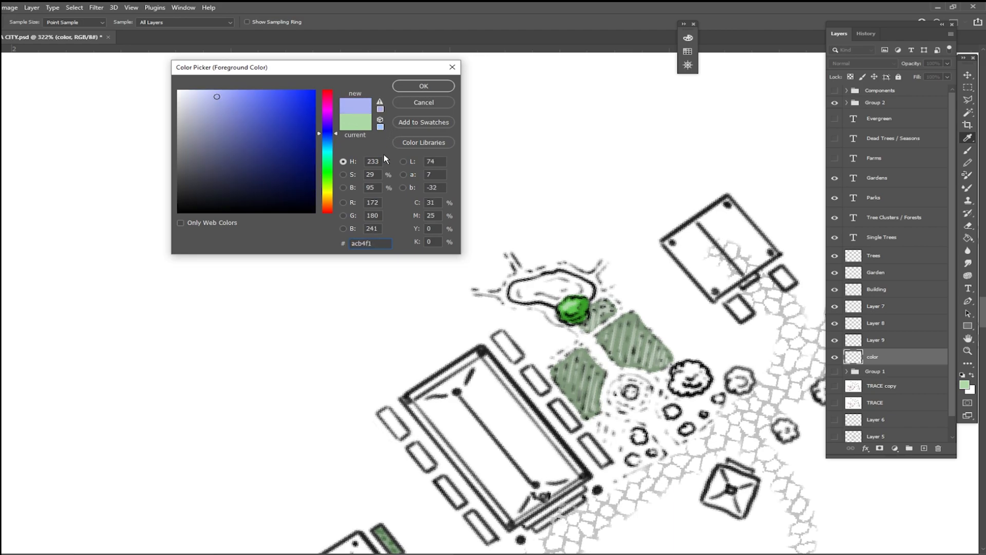
left_click_drag(329, 130, 329, 139)
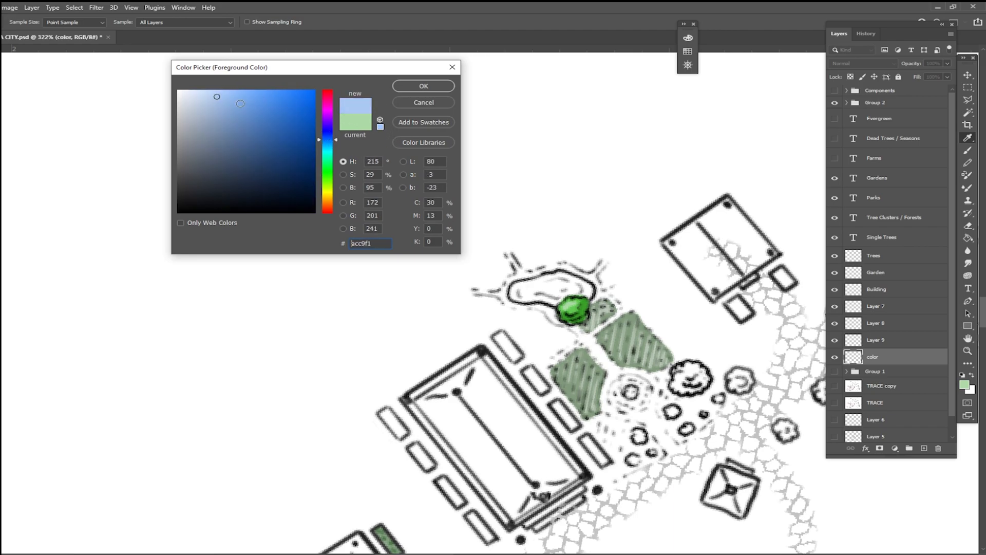
left_click(434, 90)
key("b")
left_click_drag(517, 296, 517, 295)
mouse_move(547, 299)
left_mouse_down()
mouse_move(589, 291)
mouse_move(560, 275)
mouse_move(586, 289)
mouse_move(556, 277)
mouse_move(522, 286)
mouse_move(562, 288)
left_mouse_up()
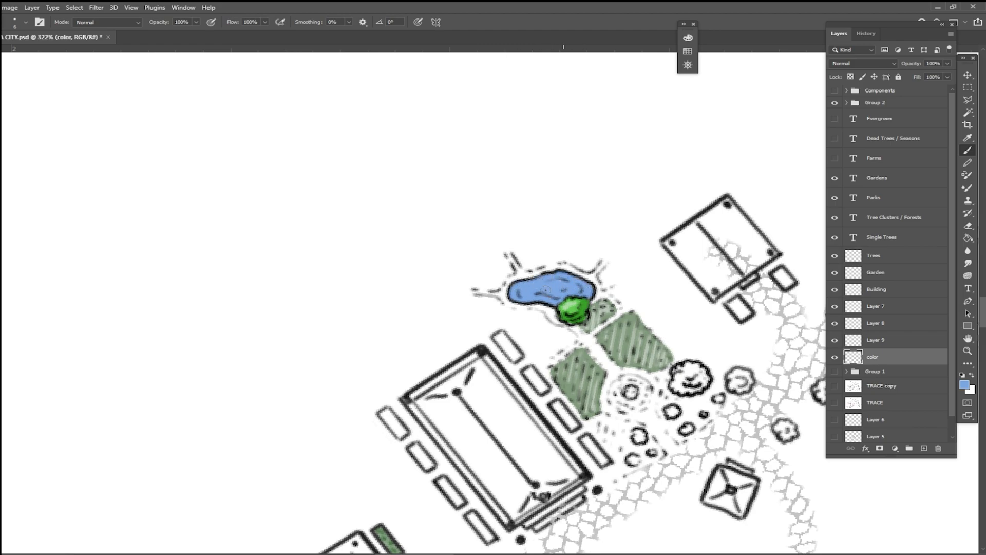
Step: Paint very pale blue ripple highlights across the pond
left_click(964, 384)
left_click(193, 95)
left_click(417, 87)
mouse_move(517, 288)
left_mouse_down()
mouse_move(561, 280)
mouse_move(571, 284)
mouse_move(564, 291)
mouse_move(584, 288)
mouse_move(557, 276)
mouse_move(559, 286)
mouse_move(537, 296)
left_mouse_up()
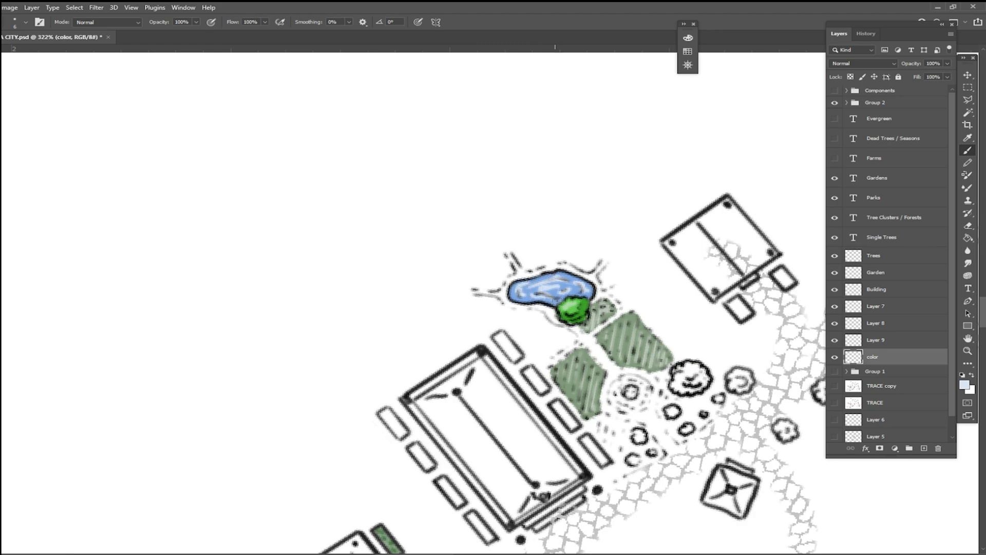
scroll(567, 307, "down", 10)
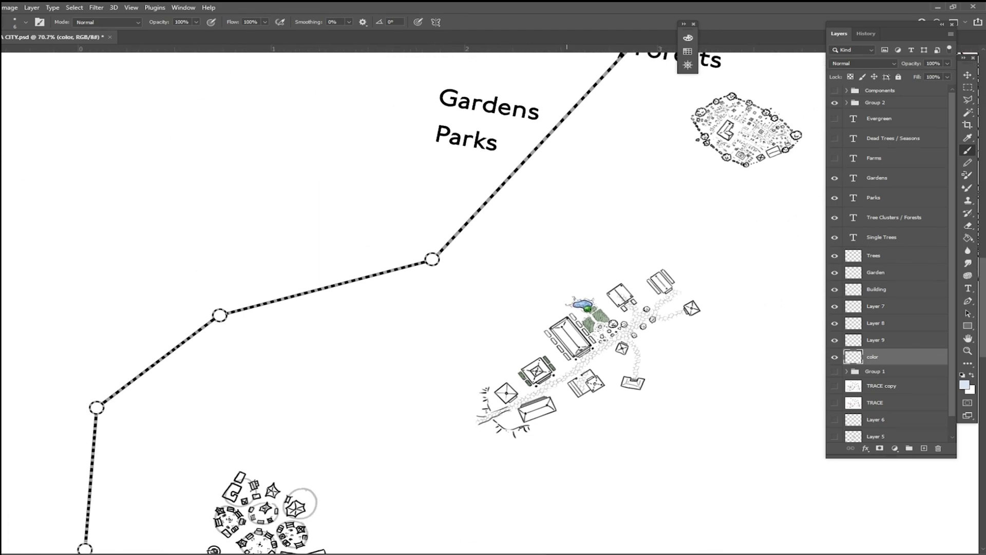
scroll(457, 159, "down", 3)
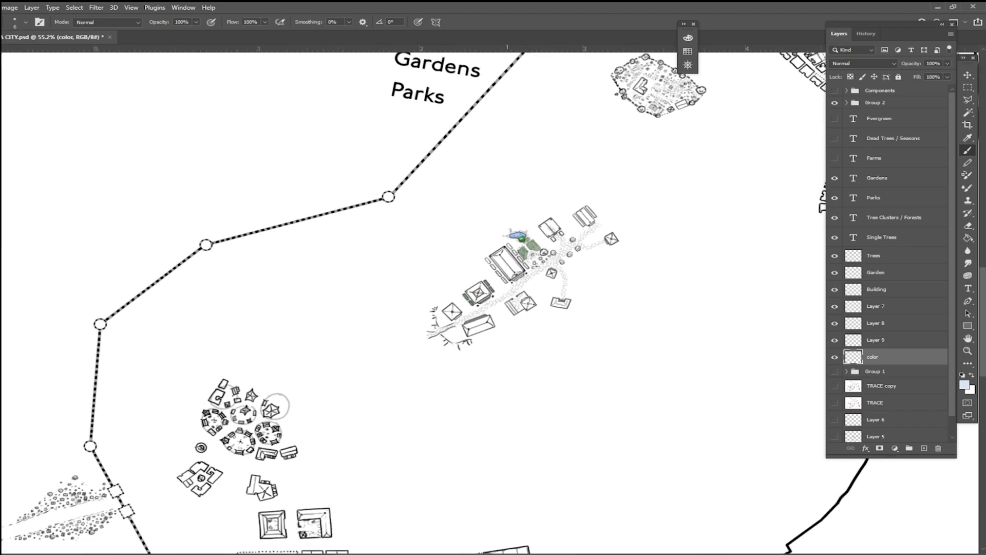
Step: Activate the Garden layer and reset the foreground colour to black
scroll(457, 159, "down", 1)
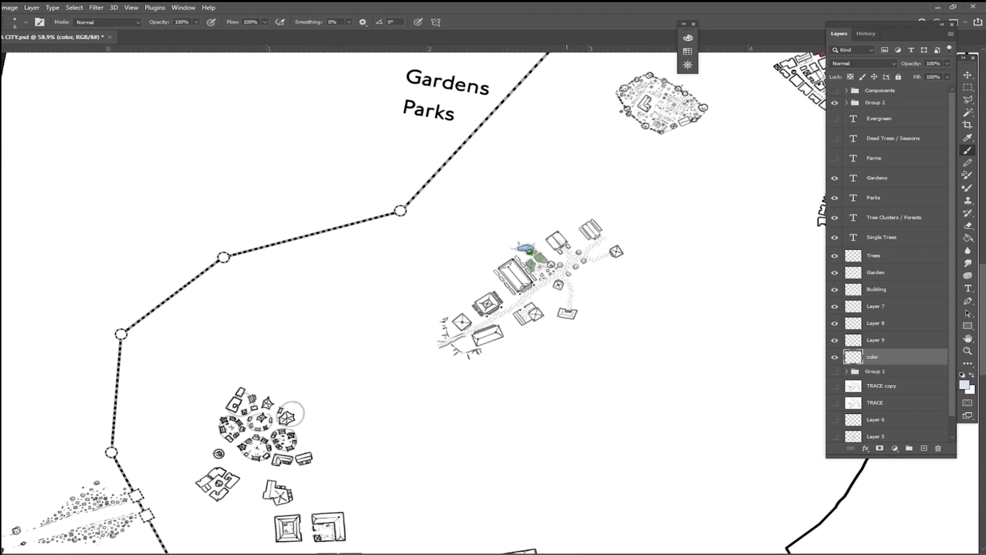
scroll(506, 254, "up", 8)
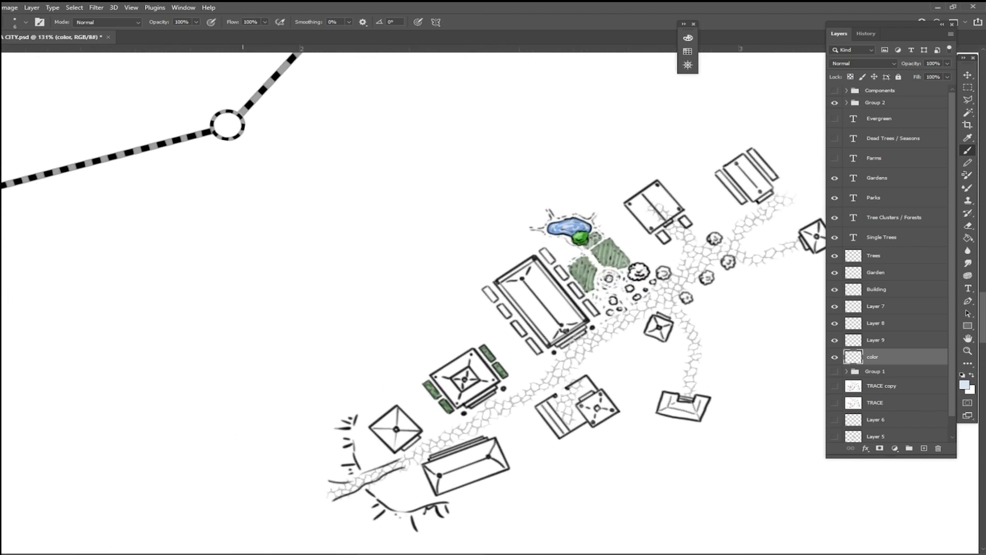
left_click(889, 273)
left_click(962, 374)
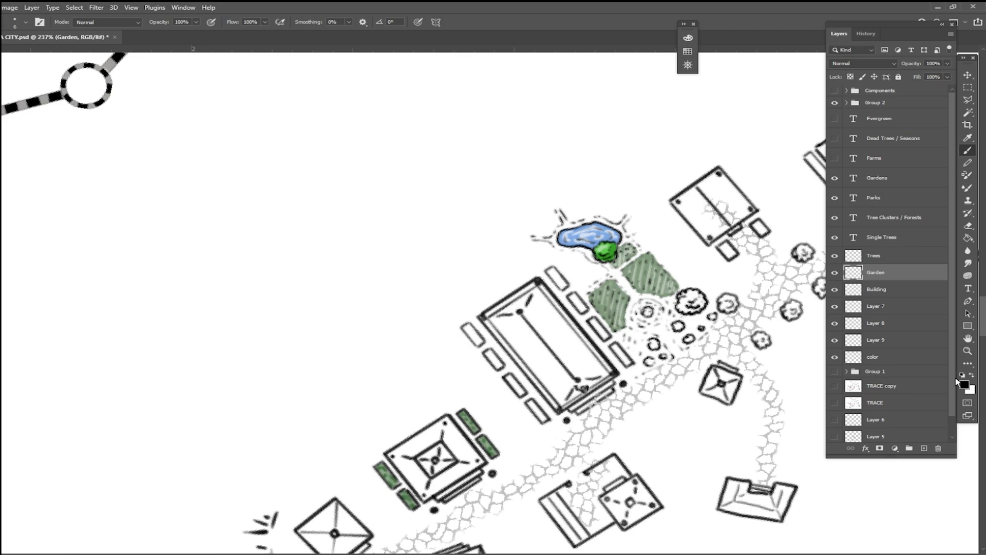
Step: Examine the temple village, the waterfront quarter and the small courtyard gardens in the southern city blocks
left_click_drag(553, 359, 337, 381)
scroll(337, 381, "down", 5)
scroll(413, 322, "down", 3)
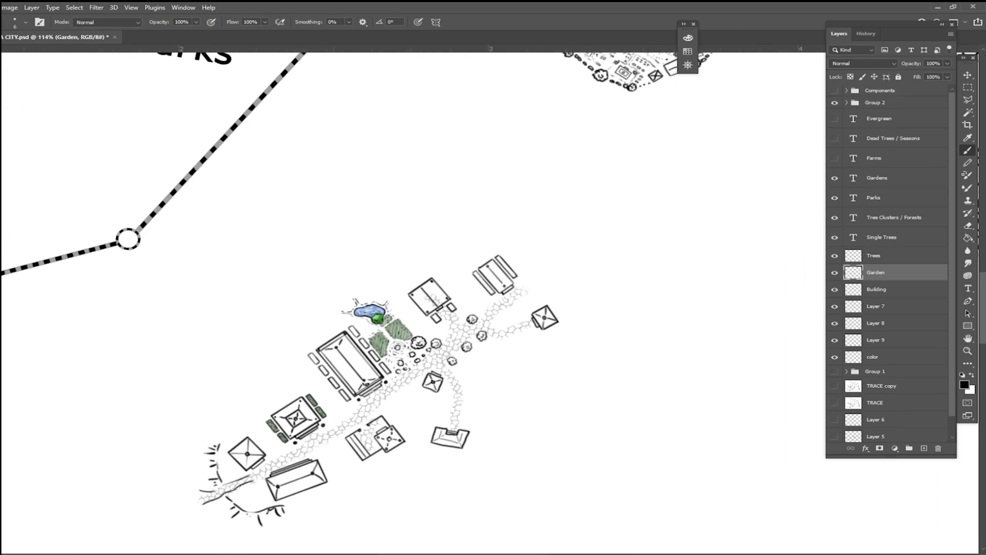
scroll(451, 348, "down", 3)
left_click_drag(450, 348, 653, 121)
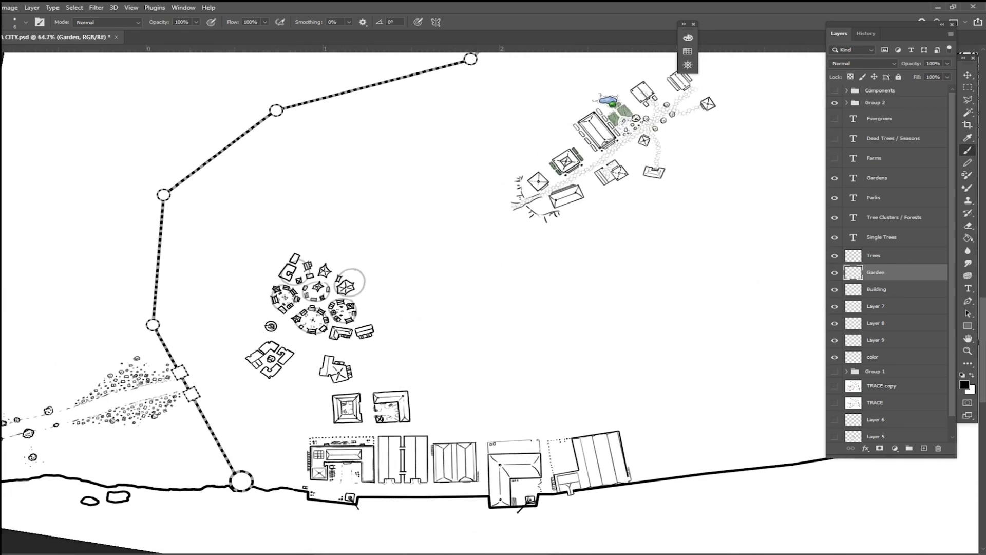
left_click_drag(516, 285, 312, 319)
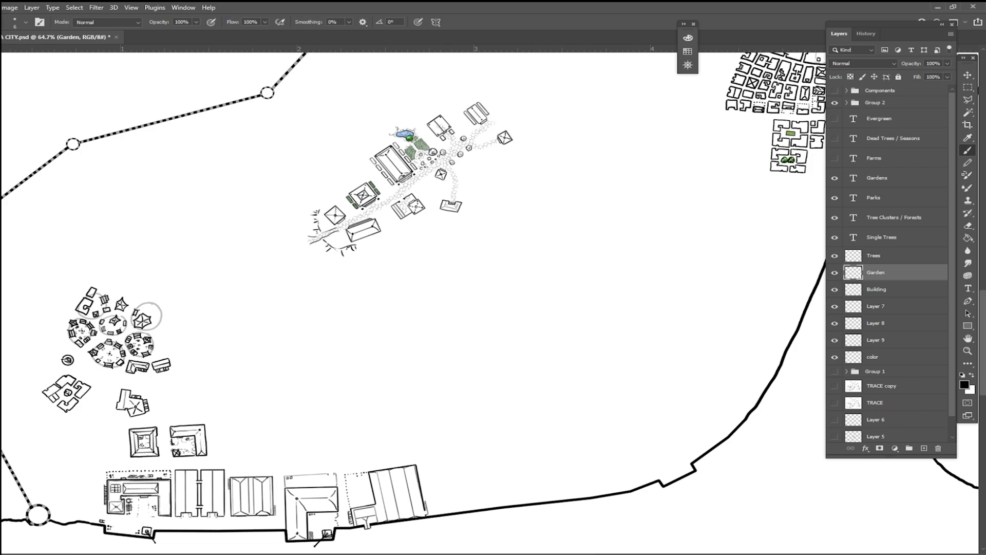
left_click_drag(463, 231, 349, 389)
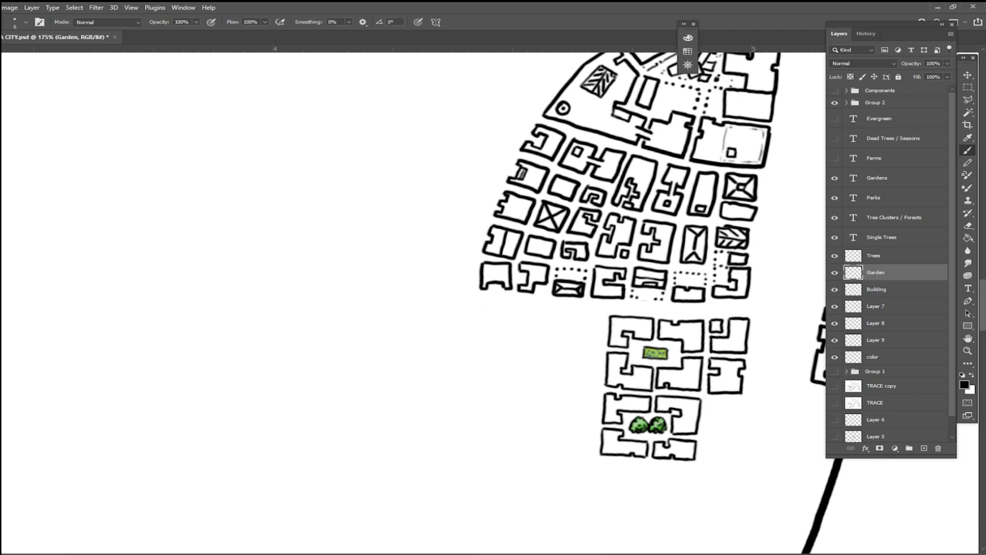
left_click_drag(655, 352, 644, 392)
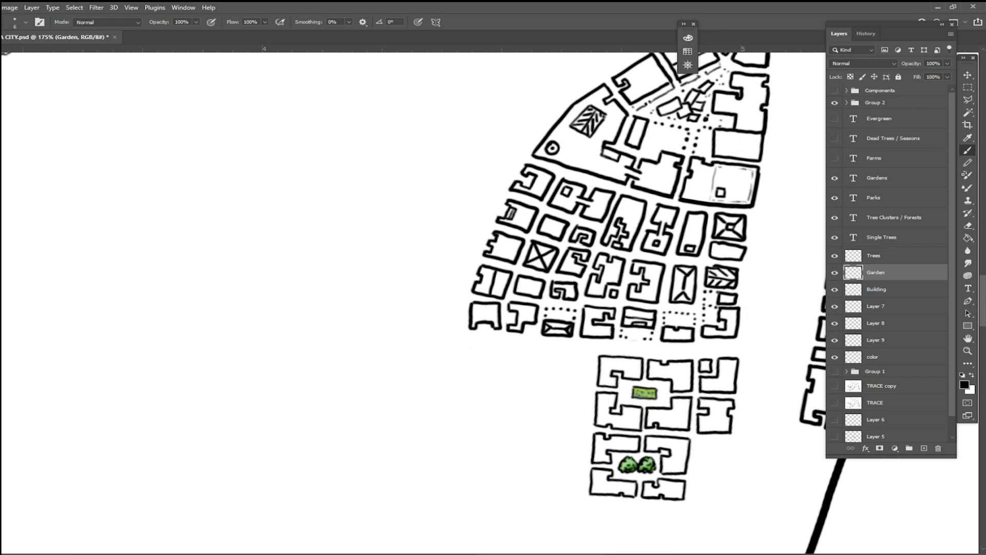
scroll(558, 451, "down", 5)
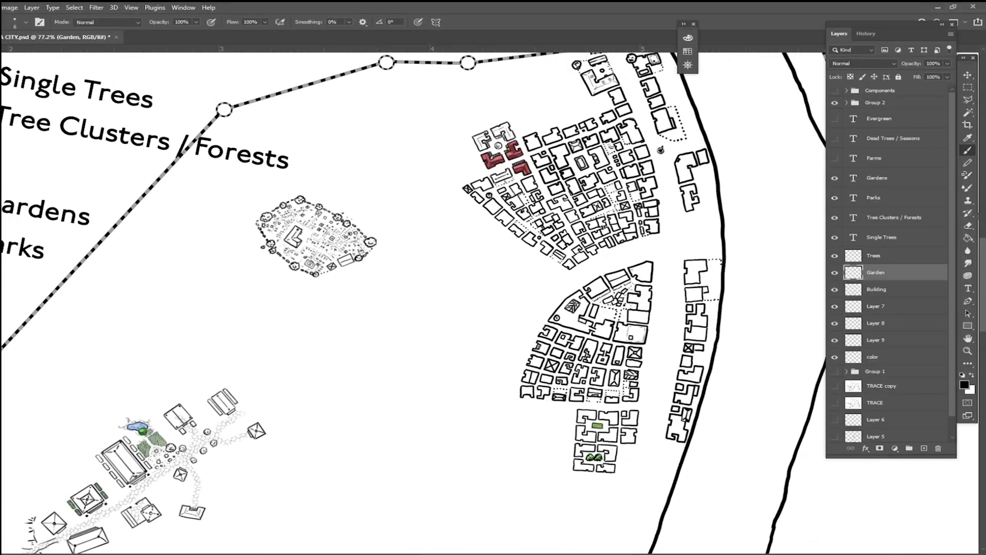
Step: Examine the tree and planting around the red-roofed houses and the single tree between the neighbouring city blocks
scroll(483, 149, "up", 7)
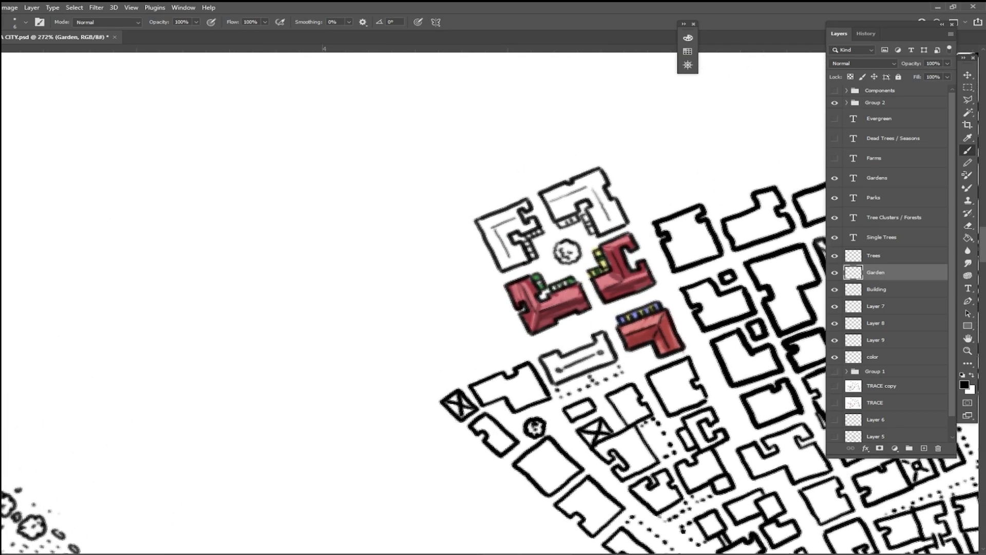
left_click_drag(544, 294, 563, 259)
left_click_drag(531, 407, 508, 331)
scroll(507, 331, "up", 4)
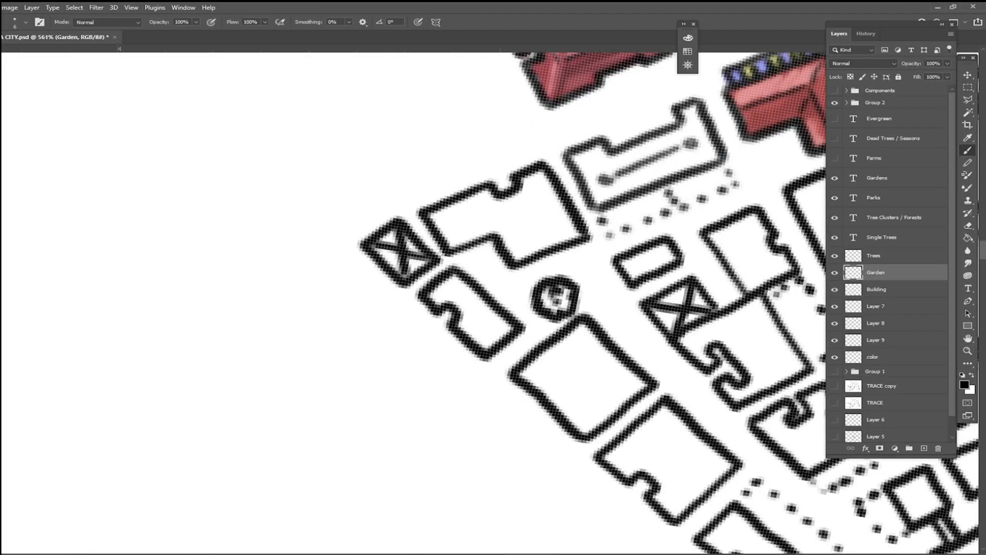
scroll(490, 324, "down", 5)
left_click_drag(490, 323, 290, 246)
scroll(585, 375, "down", 3)
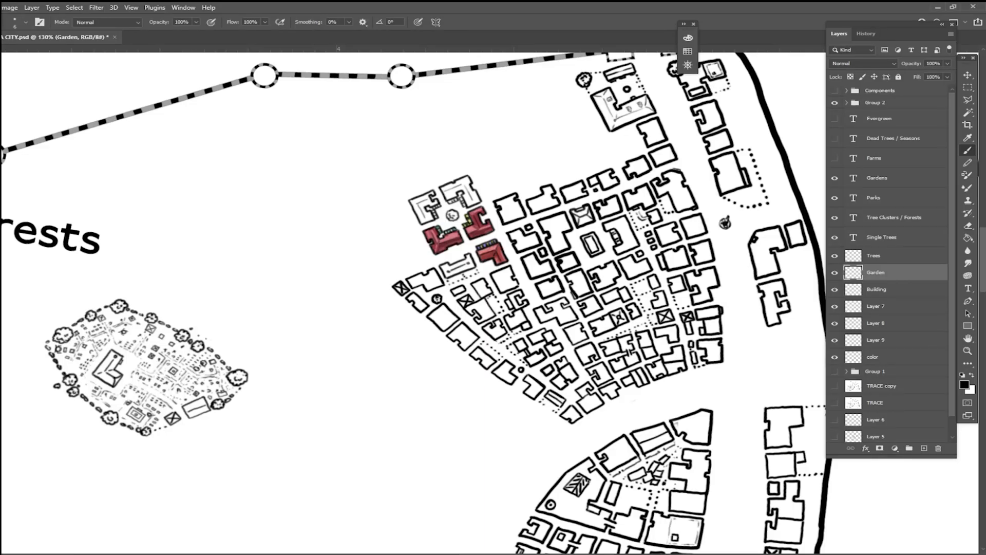
Step: Pick a muted olive green and fill the courtyard of the L-shaped building by the city gate on the color layer
left_click_drag(573, 63, 436, 201)
scroll(436, 200, "up", 6)
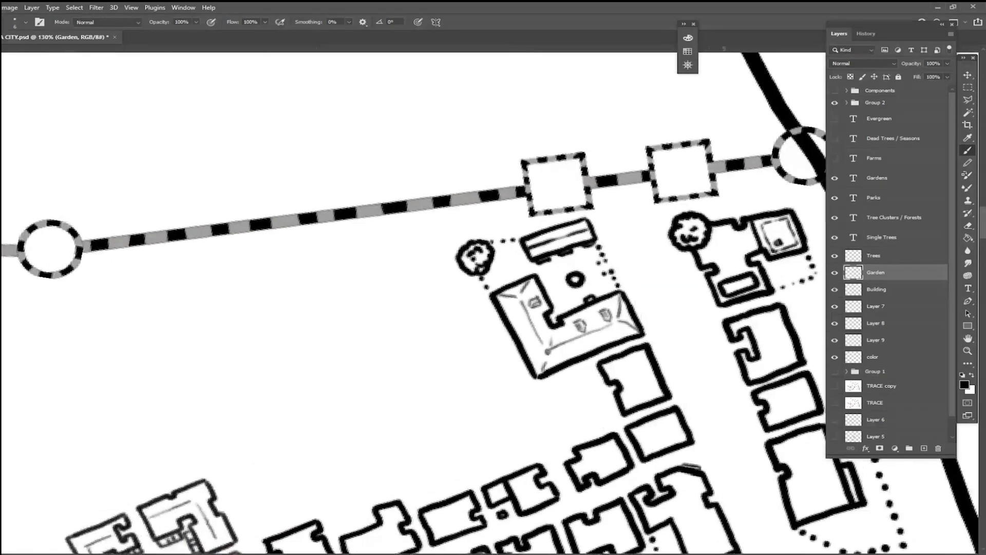
scroll(698, 180, "up", 1)
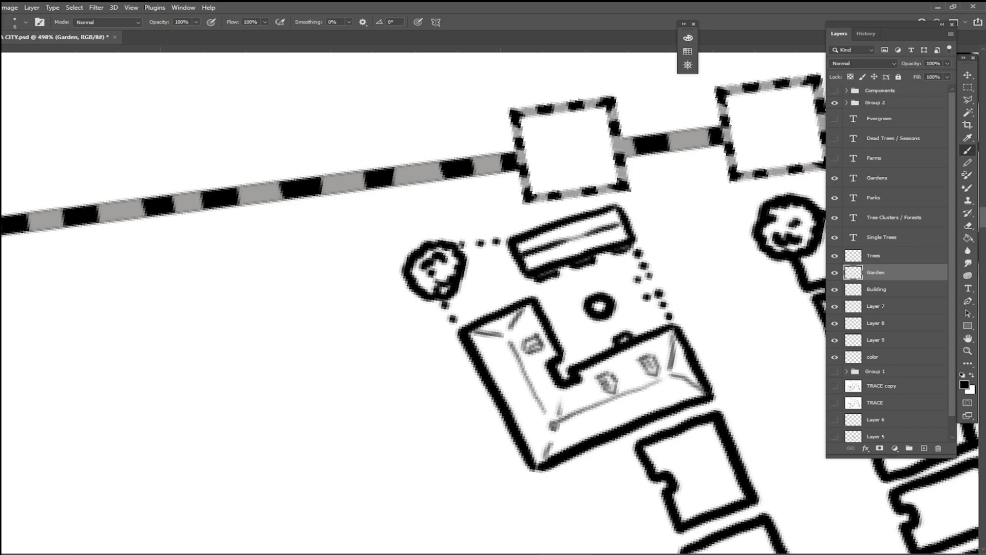
left_click(888, 361)
left_click(963, 384)
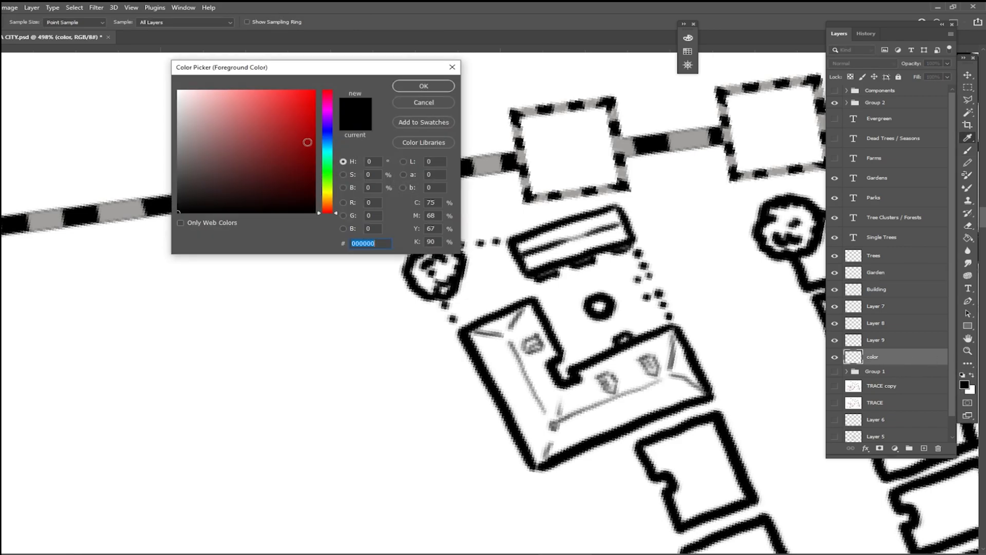
left_click(327, 171)
left_click_drag(309, 67, 305, 355)
left_click_drag(328, 467, 327, 477)
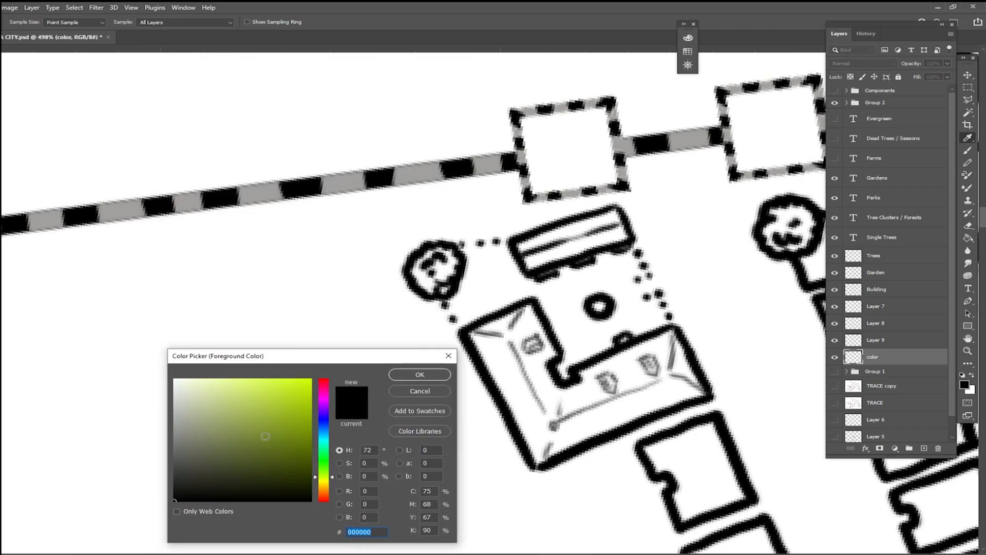
left_click(218, 425)
left_click(418, 375)
key("b")
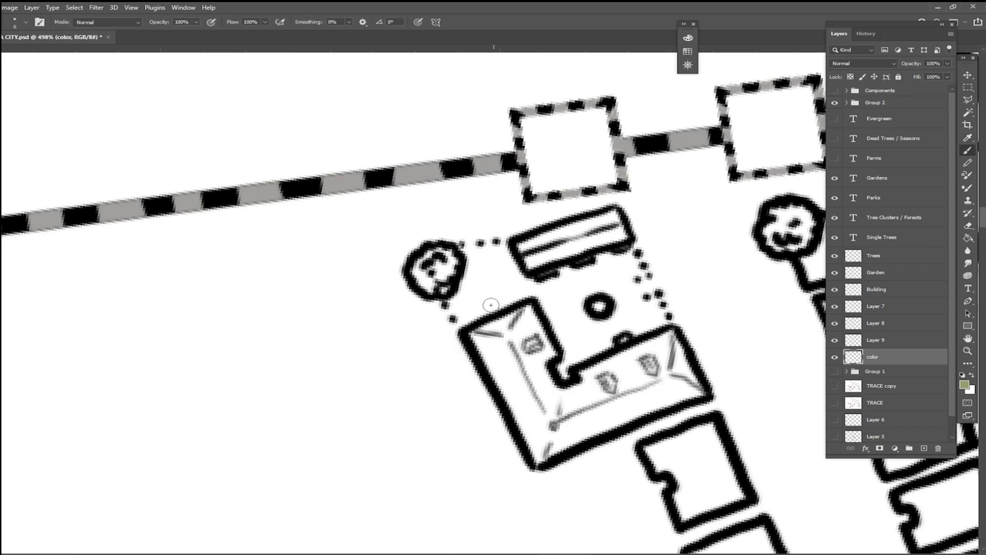
mouse_move(455, 299)
left_mouse_down()
mouse_move(471, 318)
mouse_move(457, 286)
mouse_move(485, 304)
mouse_move(462, 274)
mouse_move(490, 258)
mouse_move(483, 252)
mouse_move(509, 248)
mouse_move(492, 268)
mouse_move(490, 297)
mouse_move(467, 298)
mouse_move(511, 286)
mouse_move(509, 271)
mouse_move(497, 282)
mouse_move(513, 278)
mouse_move(564, 339)
mouse_move(561, 377)
mouse_move(579, 336)
mouse_move(598, 345)
mouse_move(598, 326)
mouse_move(621, 338)
mouse_move(621, 313)
mouse_move(641, 343)
mouse_move(637, 296)
mouse_move(658, 317)
mouse_move(626, 255)
mouse_move(597, 257)
mouse_move(537, 289)
mouse_move(559, 272)
mouse_move(551, 299)
mouse_move(569, 315)
mouse_move(569, 284)
mouse_move(576, 305)
mouse_move(610, 284)
mouse_move(592, 271)
mouse_move(625, 269)
left_mouse_up()
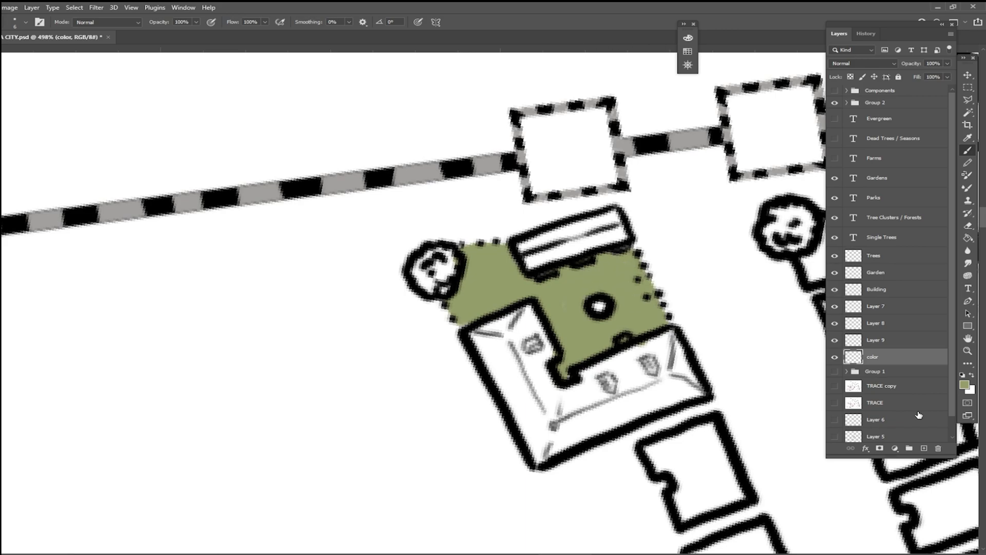
Step: Paint pale green #d3dbb5 over most of the courtyard, leaving some olive showing at the edges
left_click(964, 385)
left_click(195, 398)
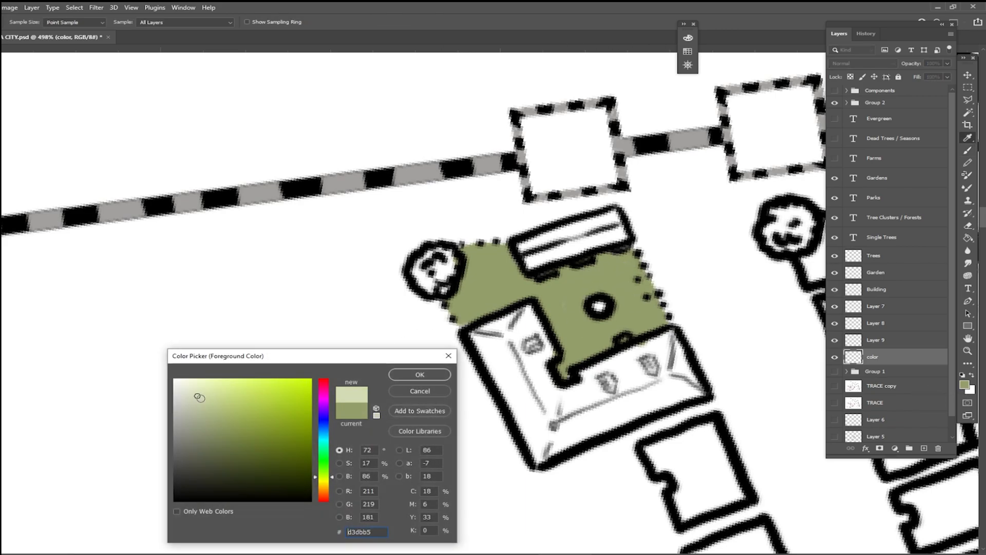
left_click(430, 373)
left_click_drag(457, 307, 464, 321)
mouse_move(540, 292)
left_mouse_down()
mouse_move(563, 357)
mouse_move(579, 326)
mouse_move(592, 351)
mouse_move(571, 329)
mouse_move(606, 348)
mouse_move(605, 324)
mouse_move(625, 331)
mouse_move(573, 309)
mouse_move(576, 291)
mouse_move(604, 273)
mouse_move(622, 294)
mouse_move(574, 295)
mouse_move(578, 323)
mouse_move(619, 317)
mouse_move(639, 332)
mouse_move(633, 299)
mouse_move(649, 317)
mouse_move(638, 296)
mouse_move(645, 280)
mouse_move(655, 302)
left_mouse_up()
mouse_move(608, 277)
left_mouse_down()
mouse_move(628, 282)
mouse_move(626, 263)
mouse_move(563, 279)
mouse_move(541, 297)
mouse_move(557, 286)
mouse_move(450, 287)
mouse_move(479, 312)
mouse_move(477, 263)
mouse_move(514, 308)
mouse_move(508, 276)
mouse_move(484, 254)
left_mouse_up()
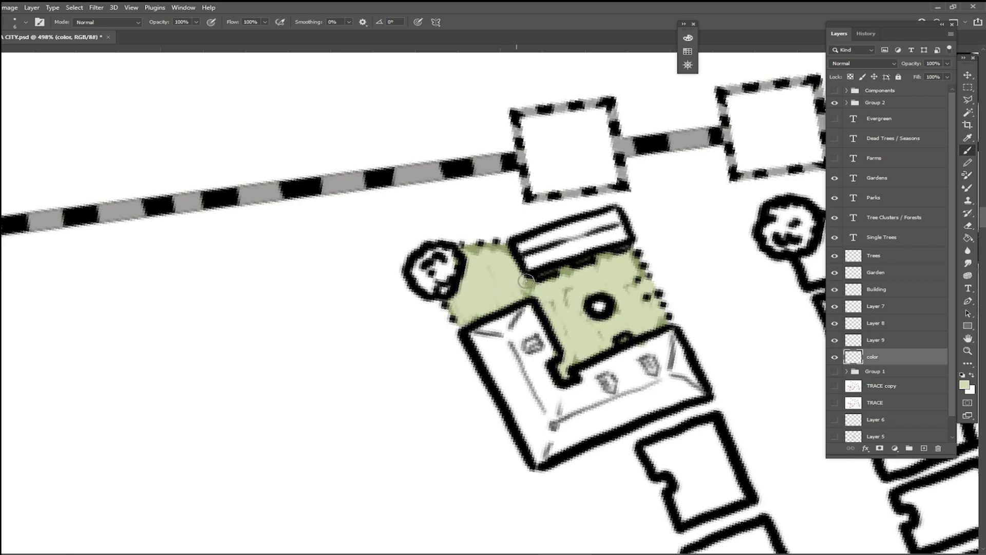
Step: Paint bright yellow-green #d7eb87 patches across the courtyard and around its small well
left_click(964, 387)
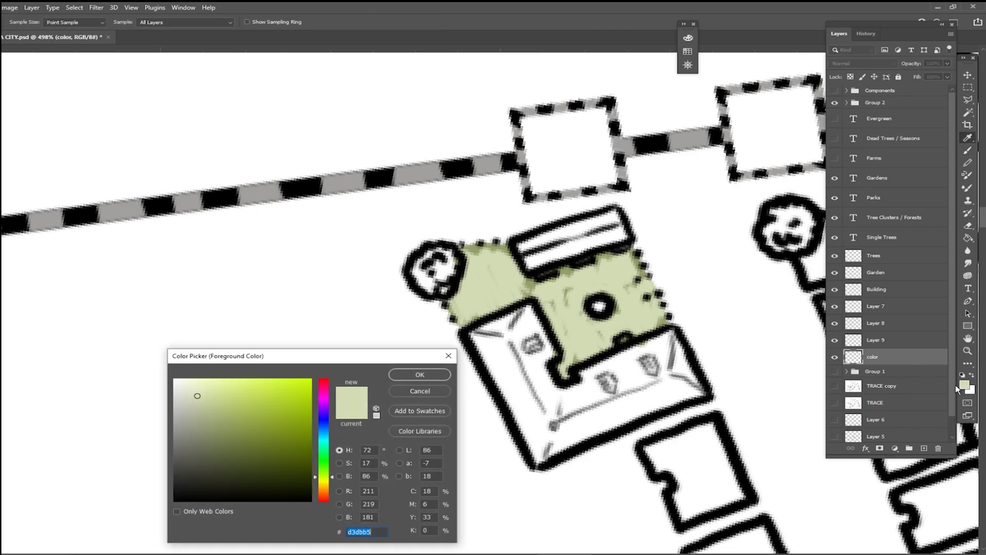
left_click(231, 389)
left_click(431, 374)
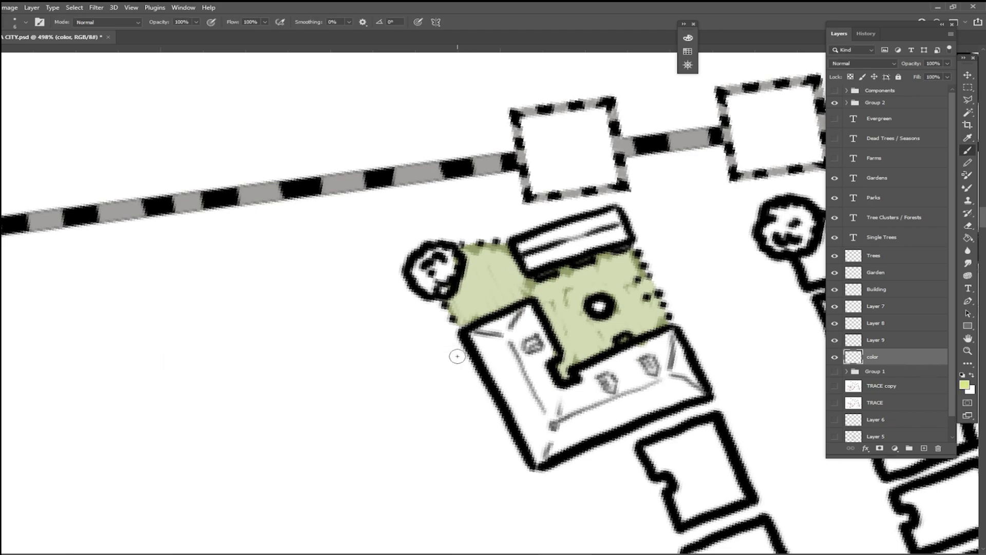
mouse_move(643, 288)
left_mouse_down()
mouse_move(580, 298)
mouse_move(611, 319)
mouse_move(596, 298)
mouse_move(549, 283)
mouse_move(545, 308)
mouse_move(578, 285)
mouse_move(611, 287)
mouse_move(624, 262)
mouse_move(628, 293)
mouse_move(598, 329)
mouse_move(613, 334)
mouse_move(535, 291)
mouse_move(480, 287)
mouse_move(623, 292)
mouse_move(604, 317)
left_mouse_up()
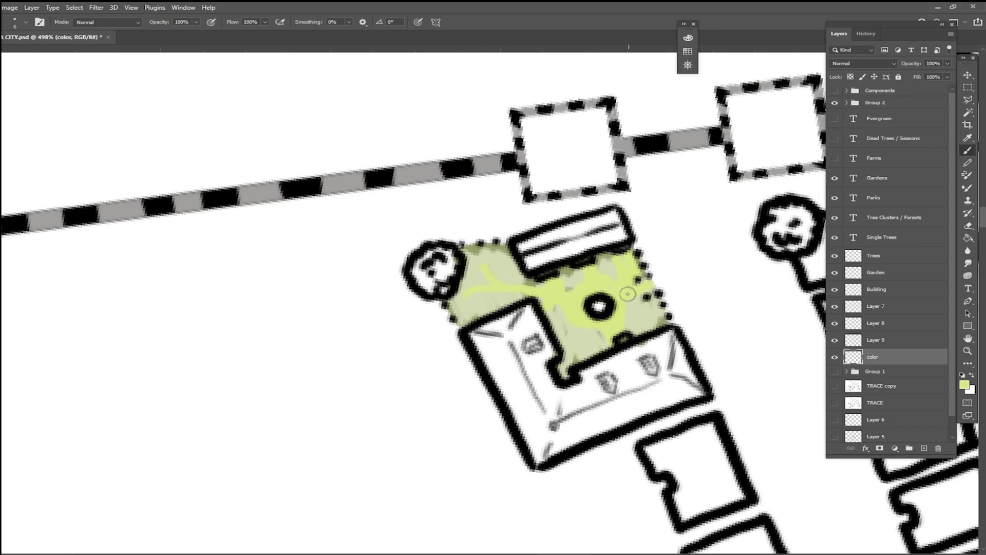
Step: Set the foreground colour to green #6ca561 and choose the Kyle's Drawing Box - Happy HB brush
left_click(966, 387)
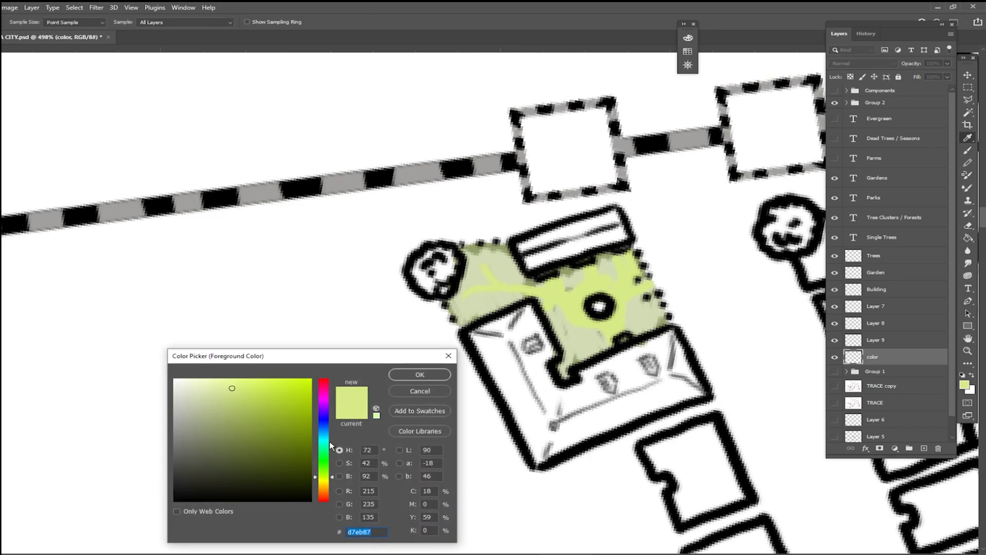
left_click(324, 468)
left_click_drag(325, 468, 325, 464)
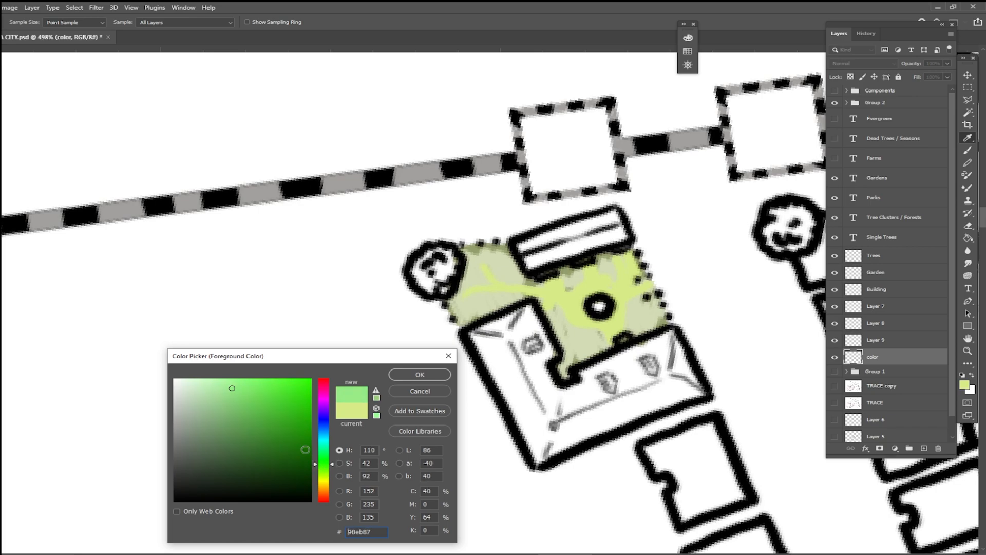
left_click(238, 397)
left_click(231, 422)
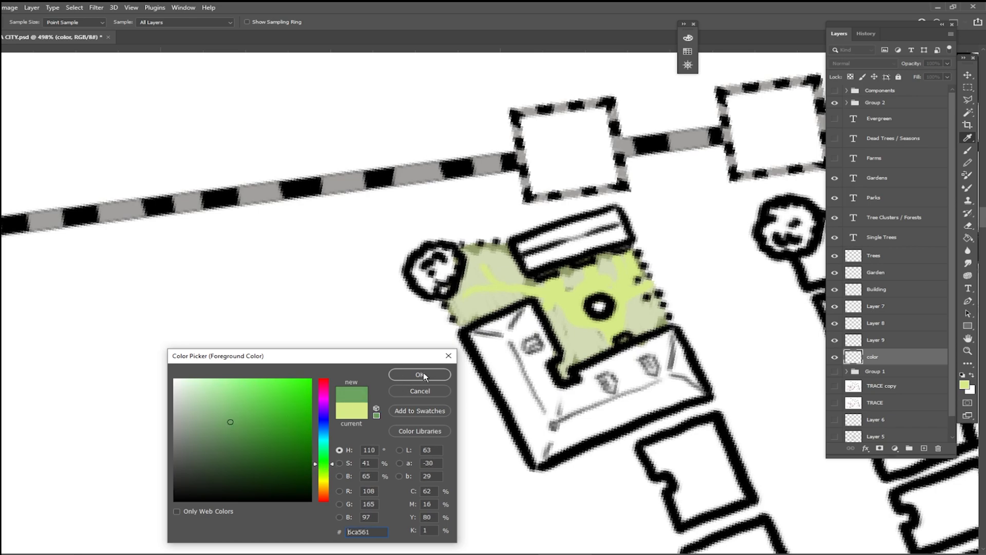
left_click(420, 375)
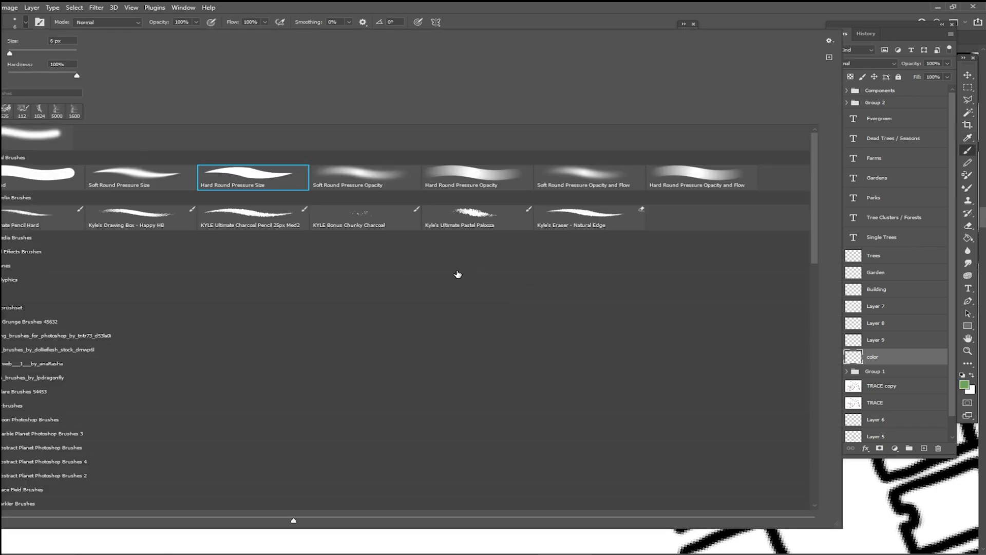
double_click(152, 227)
Step: Stroke rough green grass texture over the whole courtyard
mouse_move(447, 307)
left_mouse_down()
mouse_move(462, 328)
mouse_move(479, 314)
mouse_move(456, 314)
left_mouse_up()
mouse_move(460, 256)
left_mouse_down()
mouse_move(506, 258)
mouse_move(514, 275)
mouse_move(537, 277)
left_mouse_up()
mouse_move(544, 311)
left_mouse_down()
mouse_move(563, 374)
mouse_move(593, 344)
mouse_move(607, 349)
mouse_move(580, 335)
mouse_move(602, 348)
mouse_move(640, 335)
mouse_move(644, 320)
mouse_move(657, 328)
mouse_move(655, 307)
mouse_move(630, 274)
mouse_move(608, 270)
mouse_move(617, 244)
mouse_move(569, 288)
mouse_move(580, 250)
mouse_move(576, 297)
mouse_move(542, 285)
mouse_move(564, 322)
mouse_move(554, 306)
mouse_move(584, 316)
mouse_move(568, 278)
mouse_move(599, 318)
mouse_move(584, 335)
left_mouse_up()
mouse_move(488, 299)
left_mouse_down()
mouse_move(480, 283)
mouse_move(493, 267)
mouse_move(575, 368)
left_mouse_up()
Step: Fill the round tree at the courtyard's corner with the same green
scroll(575, 366, "down", 5)
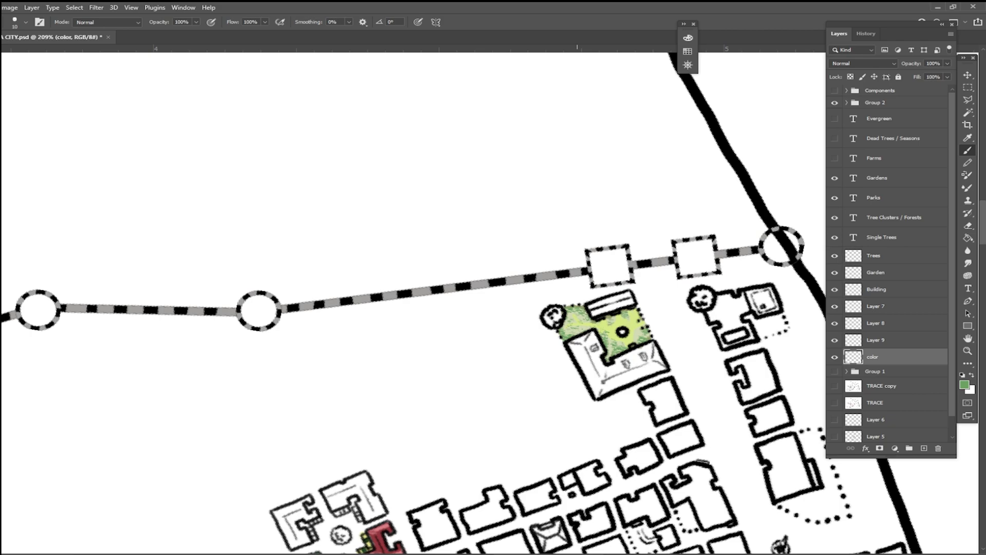
scroll(530, 388, "up", 3)
left_click_drag(552, 313, 554, 316)
left_click_drag(568, 276, 566, 270)
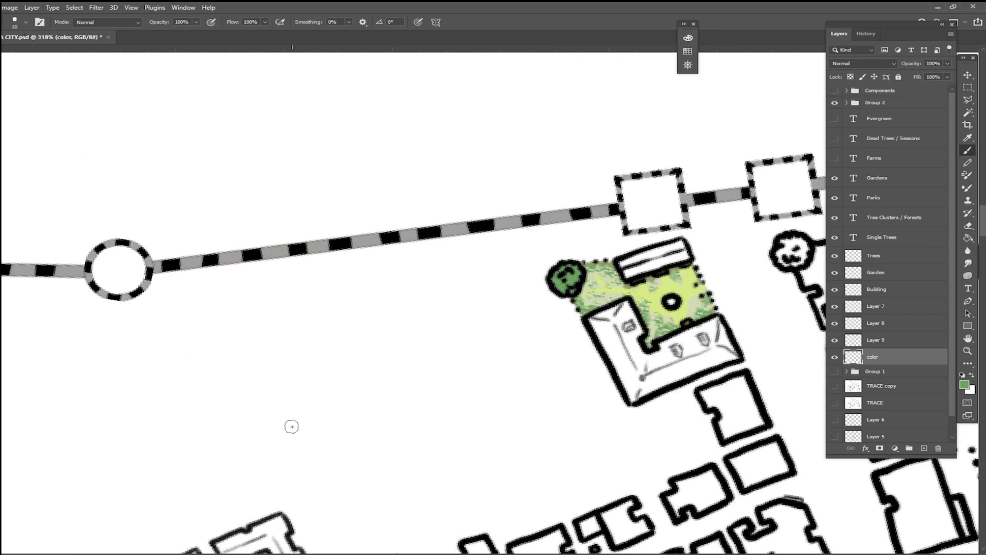
Step: Pick pale green #bce2b4 as the foreground colour
left_click(963, 382)
left_click(202, 392)
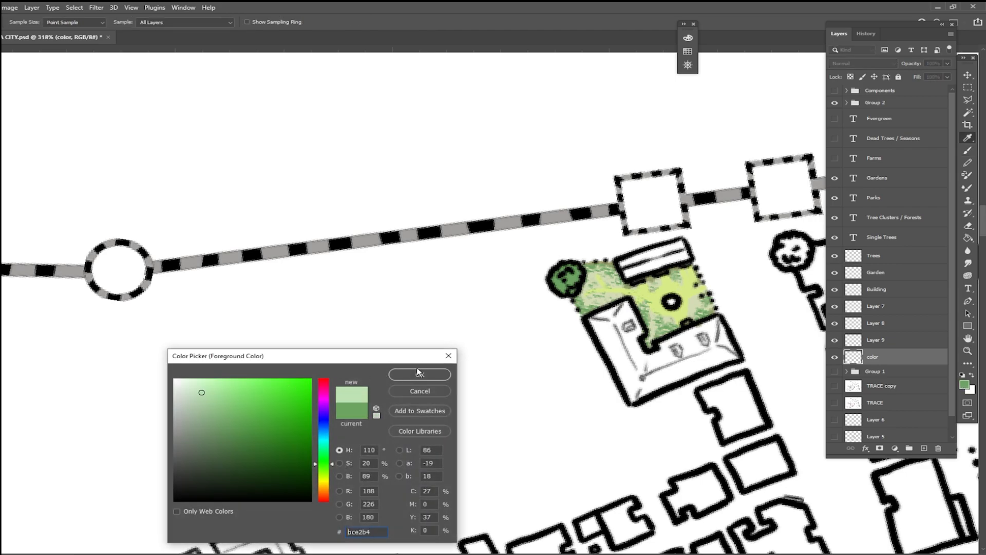
left_click(417, 374)
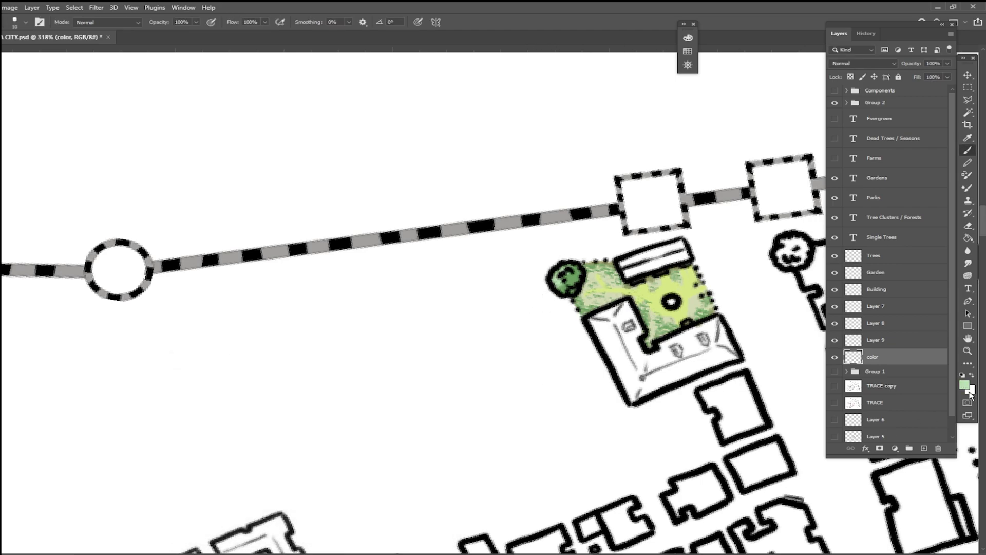
Step: Pick darker greens and shade the round tree at the courtyard's corner
left_click(964, 384)
left_click(248, 438)
left_click(427, 377)
left_click(964, 384)
left_click_drag(288, 435, 274, 462)
left_click(419, 375)
Step: Add a new layer below the color layer and dab dark green grass marks beside the tree on the color layer
left_click(906, 372)
left_click(923, 448)
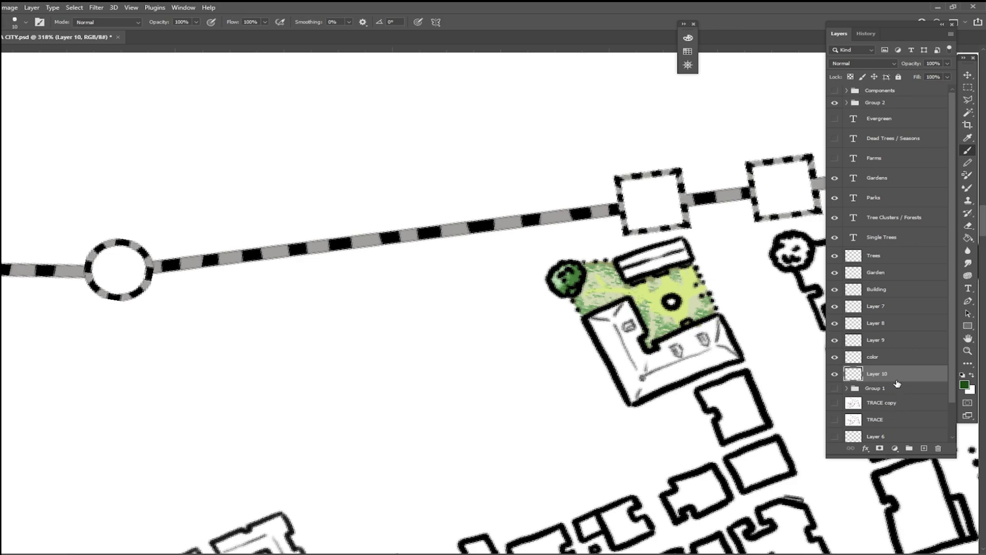
left_click(882, 359)
mouse_move(587, 282)
left_mouse_down()
mouse_move(590, 274)
mouse_move(584, 292)
mouse_move(592, 281)
left_mouse_up()
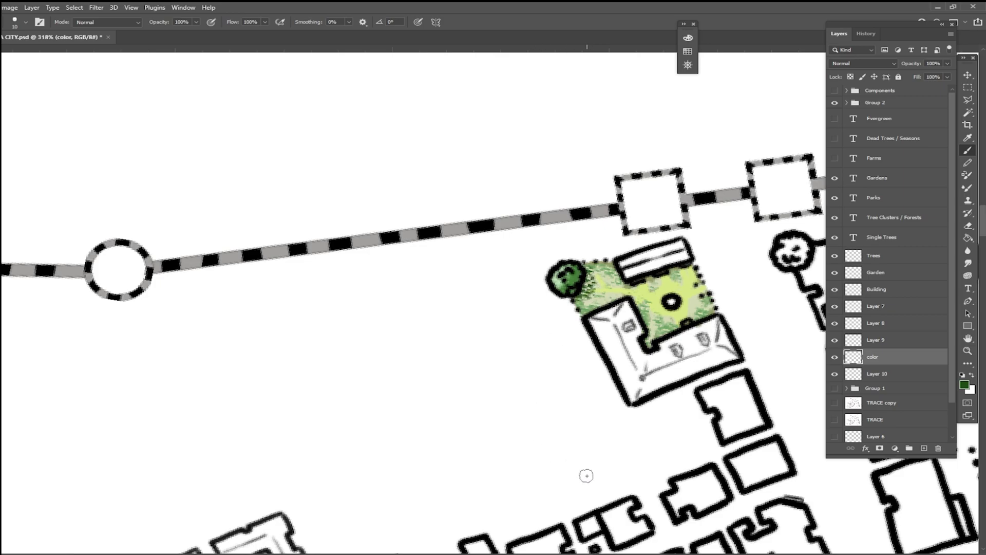
Step: Examine how the coloured courtyard park reads within the whole city and compare it with the temple village garden
scroll(585, 473, "down", 5)
scroll(587, 308, "down", 3)
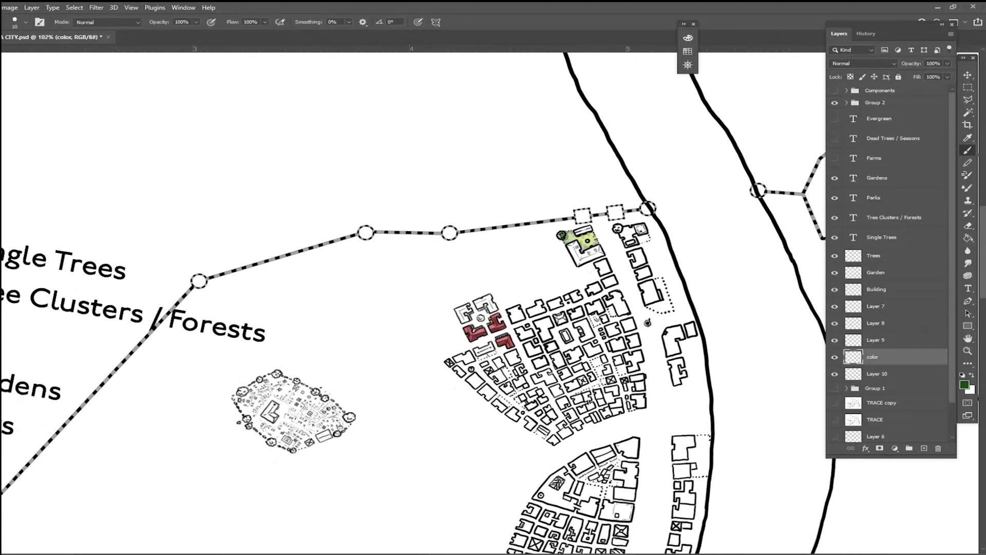
scroll(587, 308, "up", 2)
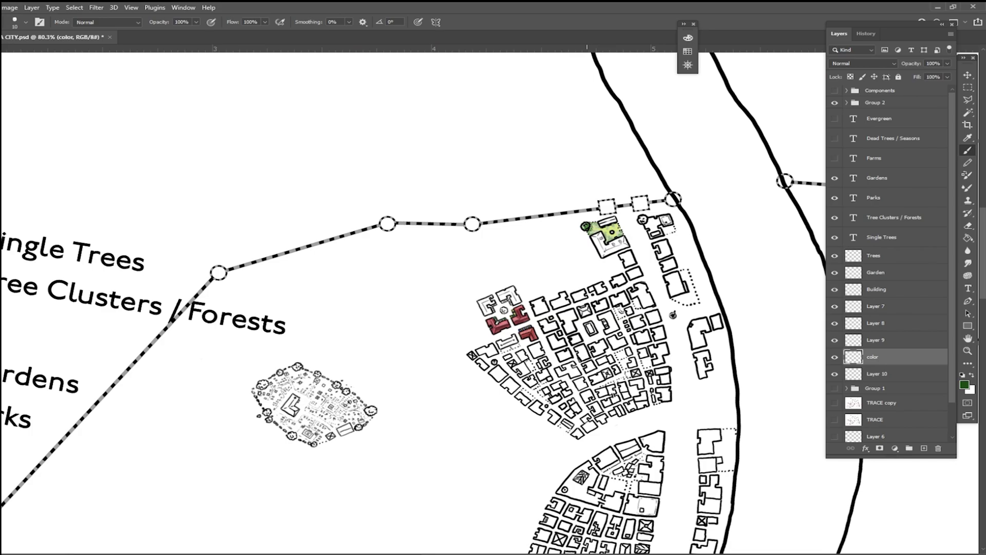
scroll(423, 539, "up", 1)
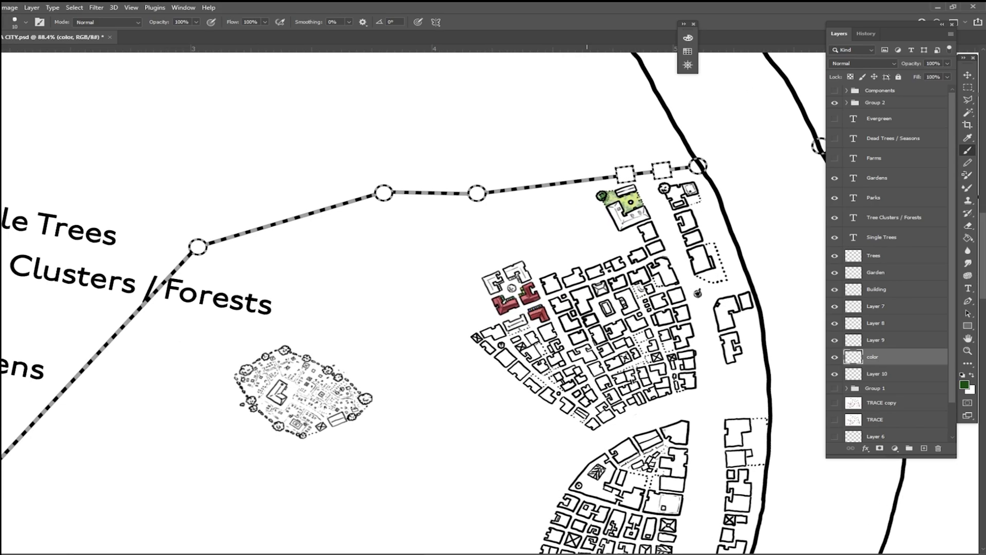
scroll(107, 498, "down", 3)
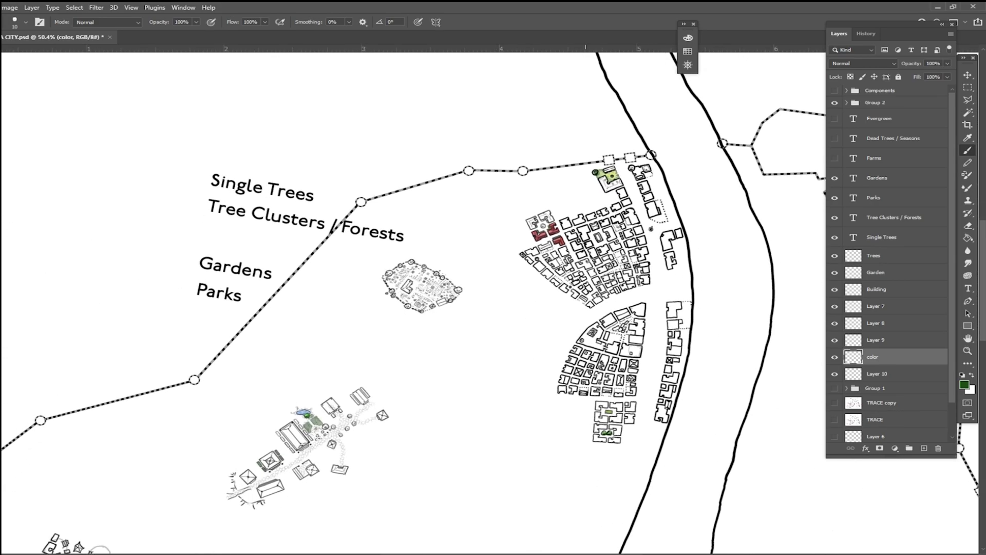
scroll(106, 498, "up", 3)
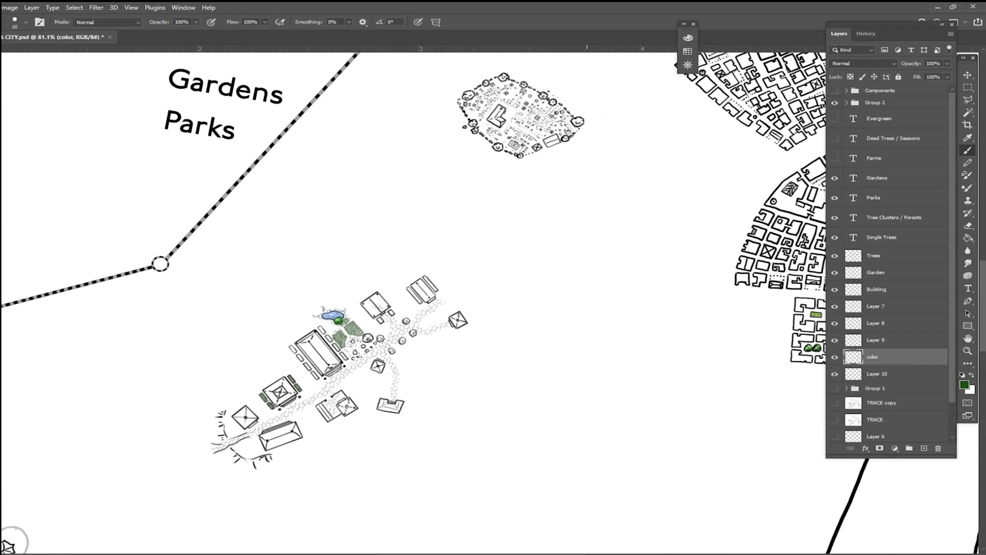
scroll(13, 539, "up", 3)
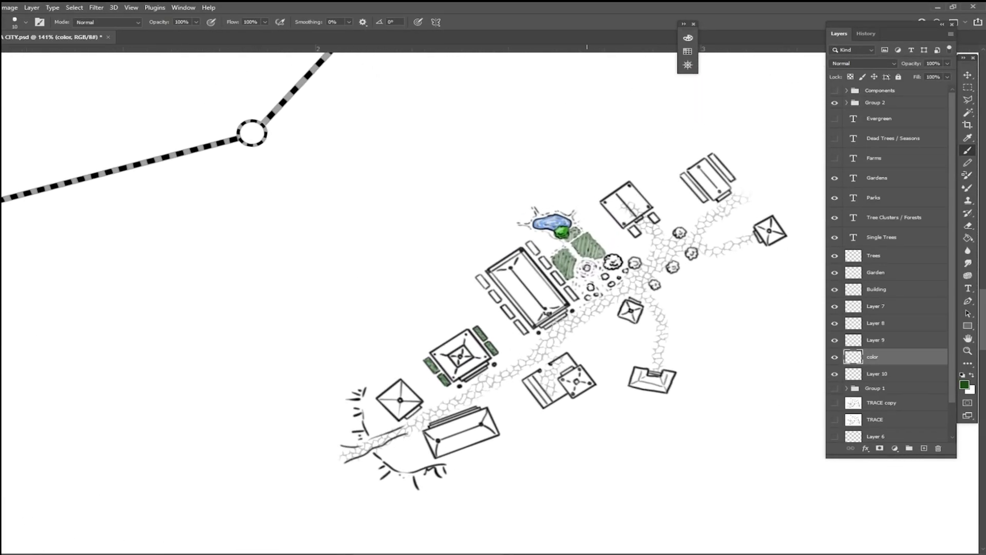